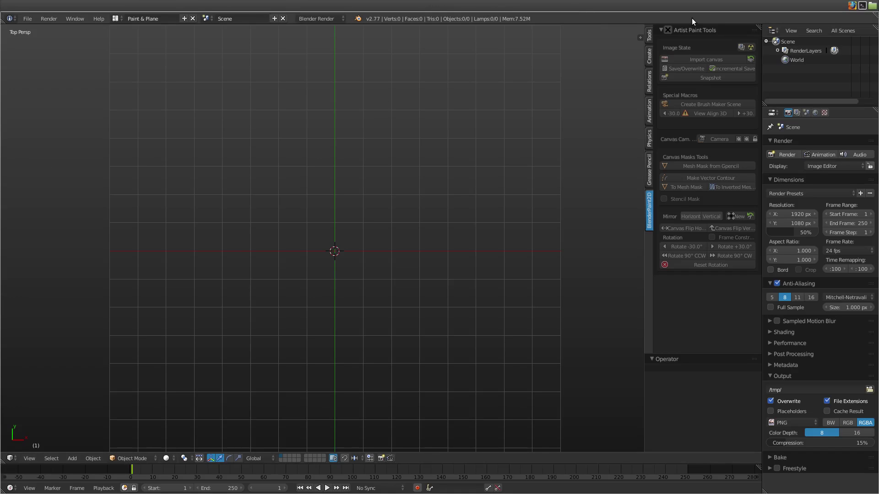
Enable the Artist Paint Tools and import the redfish painting JPG from the Desktop folder as the canvas.
{"action": "left_click", "coordinate": [668, 30]}
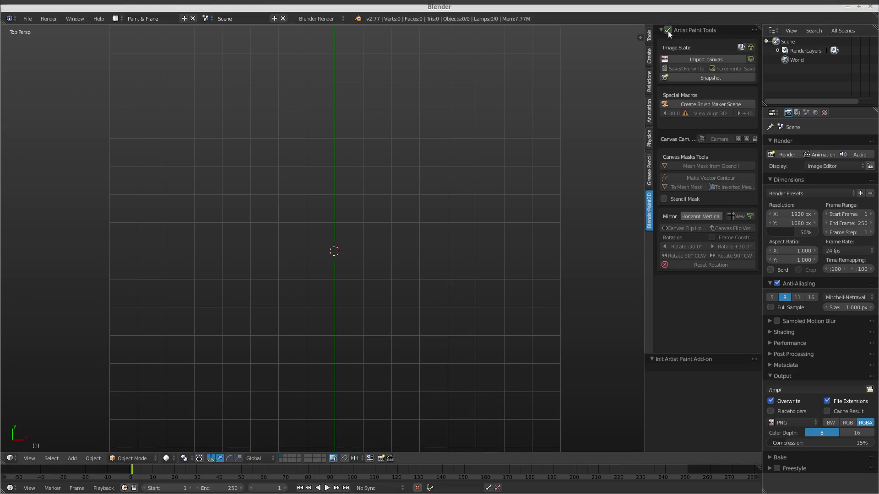
{"action": "left_click", "coordinate": [687, 59]}
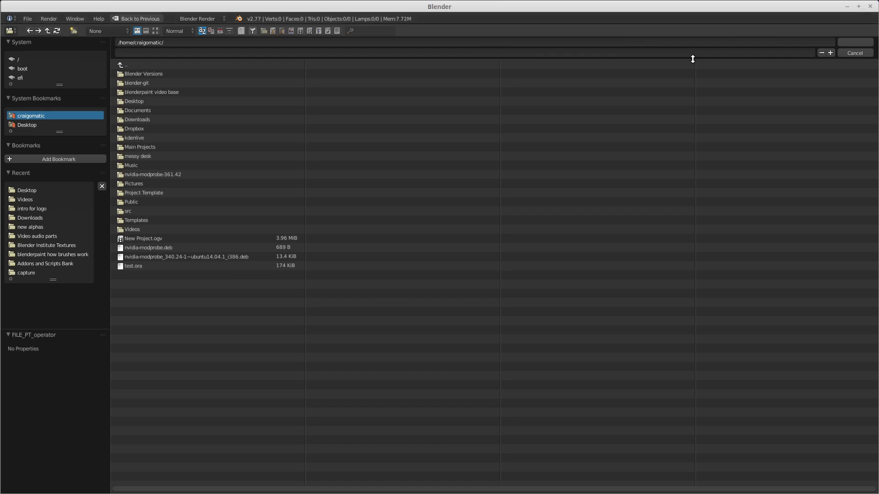
{"action": "left_click", "coordinate": [141, 101]}
{"action": "left_click", "coordinate": [156, 30]}
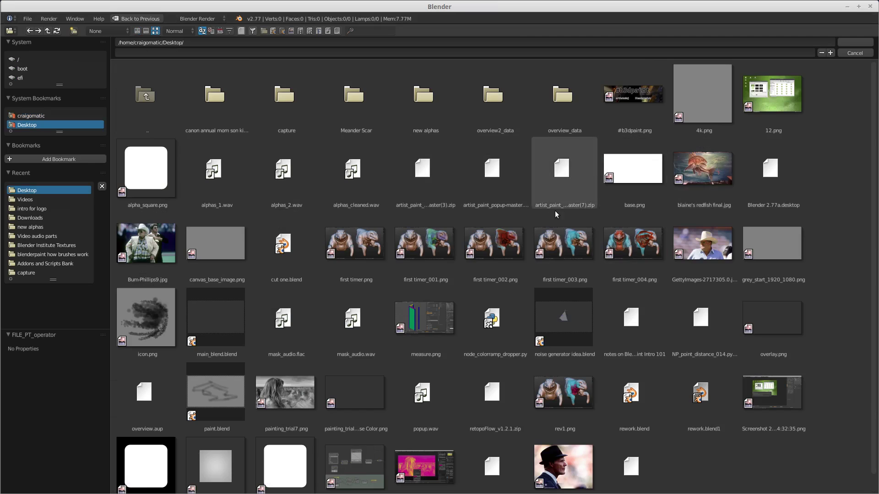
{"action": "left_click", "coordinate": [705, 173]}
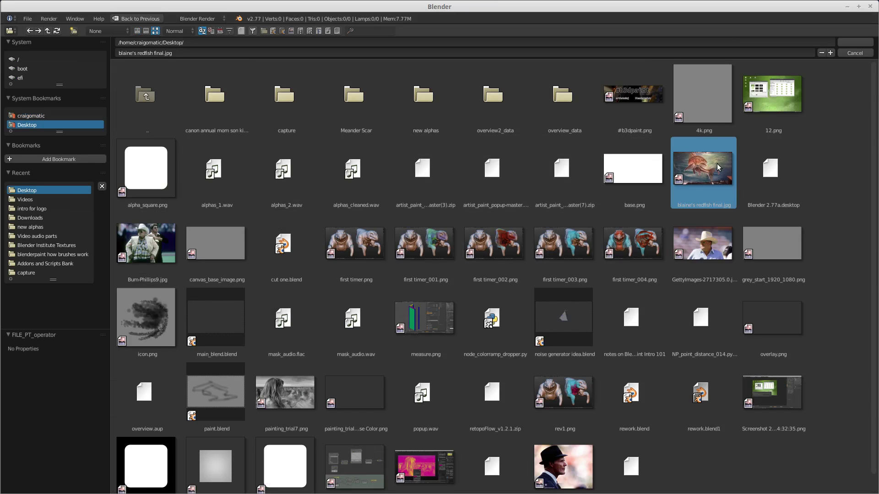
{"action": "left_click", "coordinate": [855, 42]}
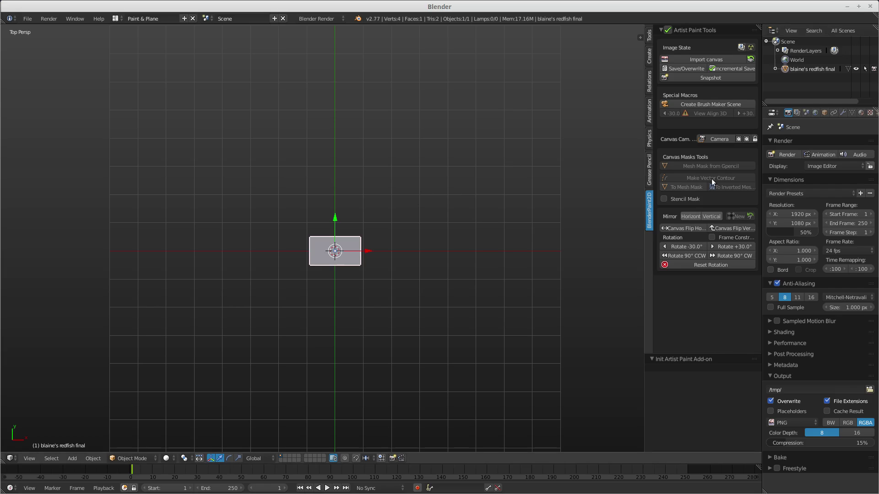
Set up the canvas camera so the imported redfish image is framed for painting.
{"action": "left_click", "coordinate": [719, 139]}
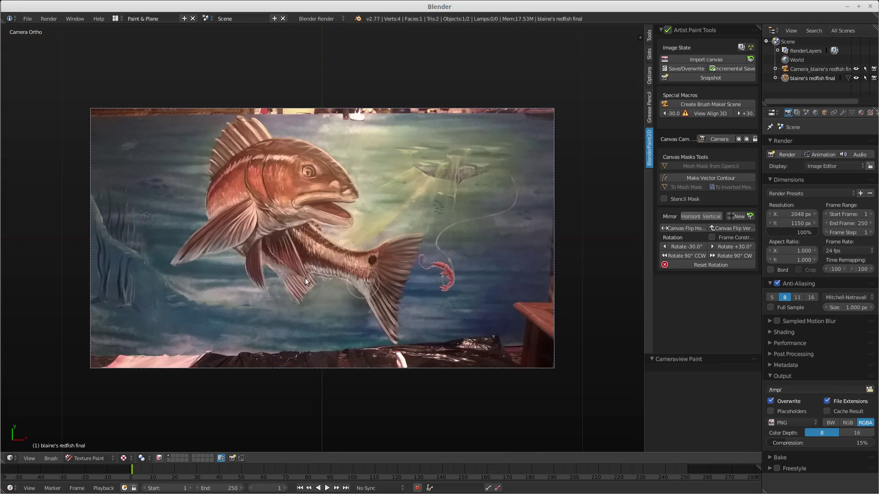
{"action": "scroll", "coordinate": [444, 284], "scroll_direction": "up", "scroll_amount": 1}
{"action": "scroll", "coordinate": [444, 285], "scroll_direction": "down", "scroll_amount": 2}
{"action": "scroll", "coordinate": [422, 260], "scroll_direction": "up", "scroll_amount": 2}
{"action": "middle_click_drag", "start_coordinate": [440, 252], "coordinate": [449, 256], "text": "shift"}
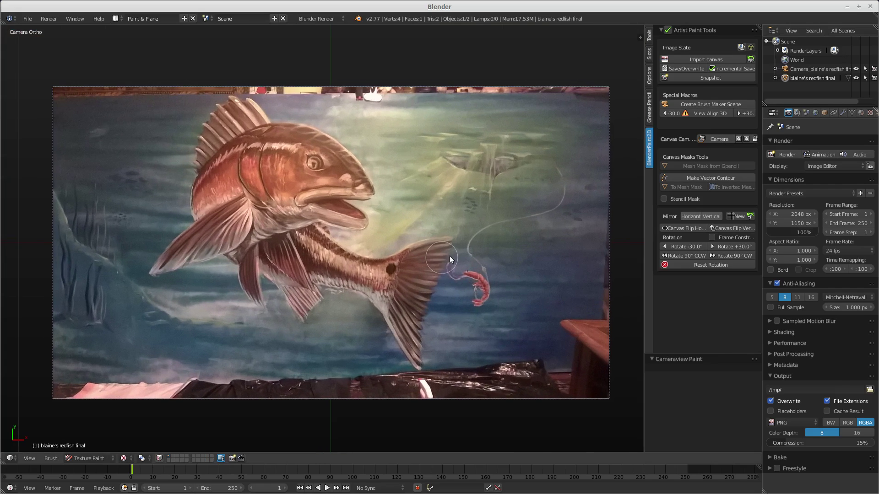
Create a vector contour curve named fish over the canvas.
{"action": "left_click", "coordinate": [688, 178]}
{"action": "left_click", "coordinate": [705, 188]}
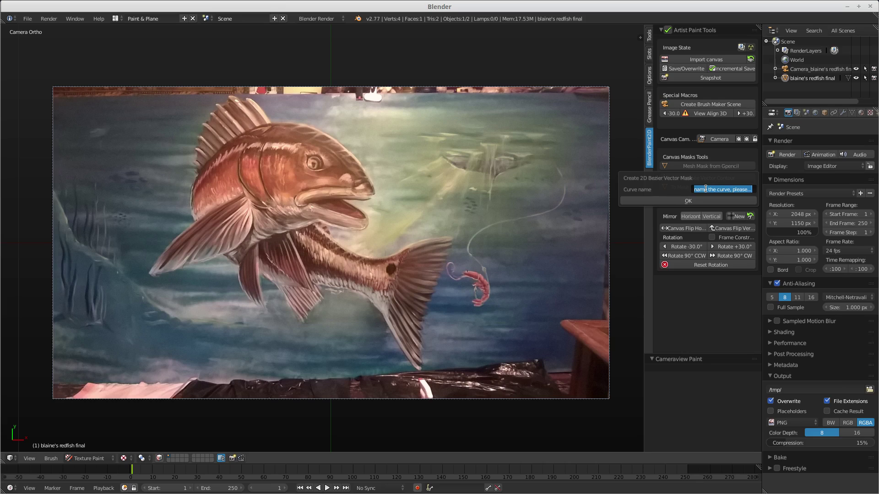
{"action": "type", "text": "fish"}
{"action": "left_click", "coordinate": [691, 201]}
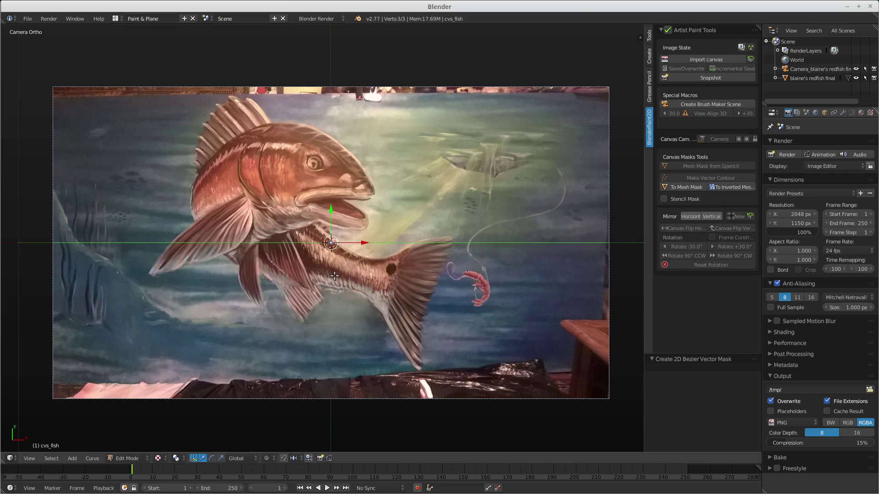
Scale the new curve down to about 0.087 and move it beside the tip of the fish's large pectoral fin.
{"action": "key", "text": "s"}
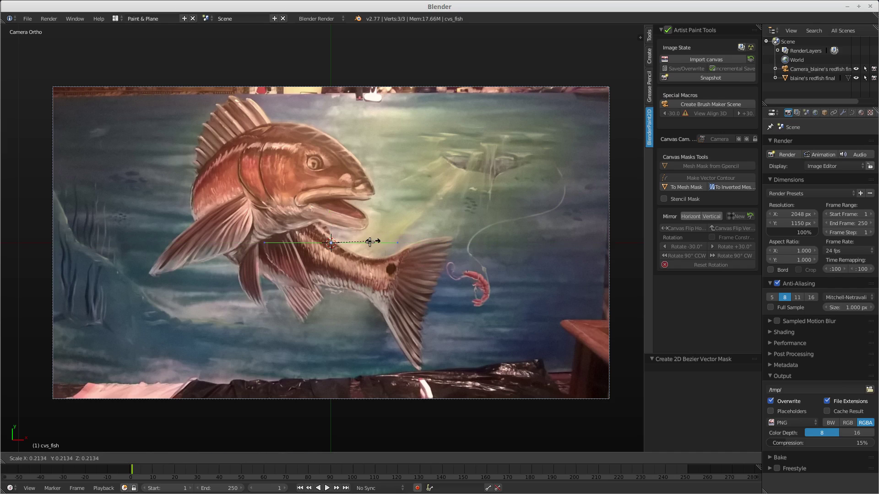
{"action": "left_click", "coordinate": [365, 238]}
{"action": "scroll", "coordinate": [365, 238], "scroll_direction": "up", "scroll_amount": 3}
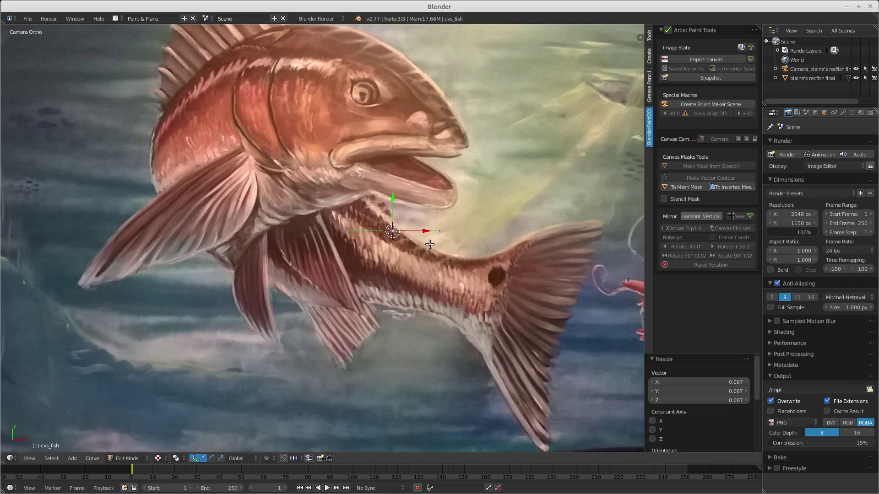
{"action": "middle_click_drag", "start_coordinate": [429, 244], "coordinate": [481, 276], "text": "shift"}
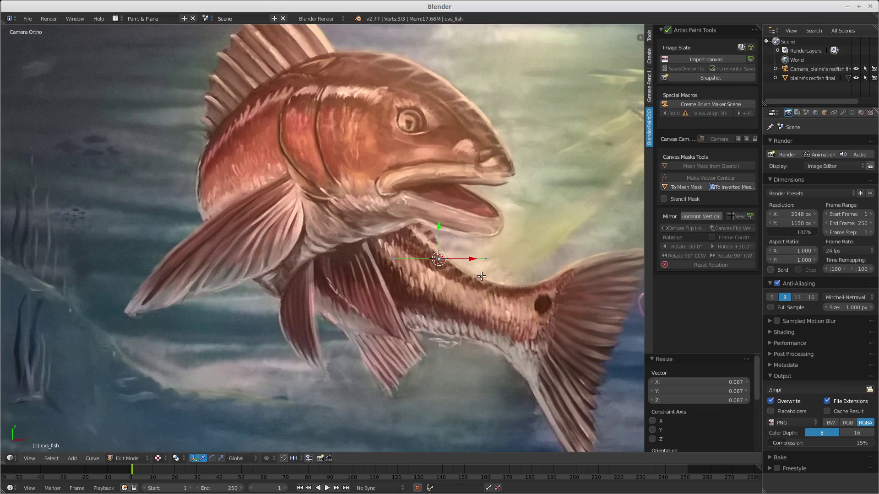
{"action": "key", "text": "g"}
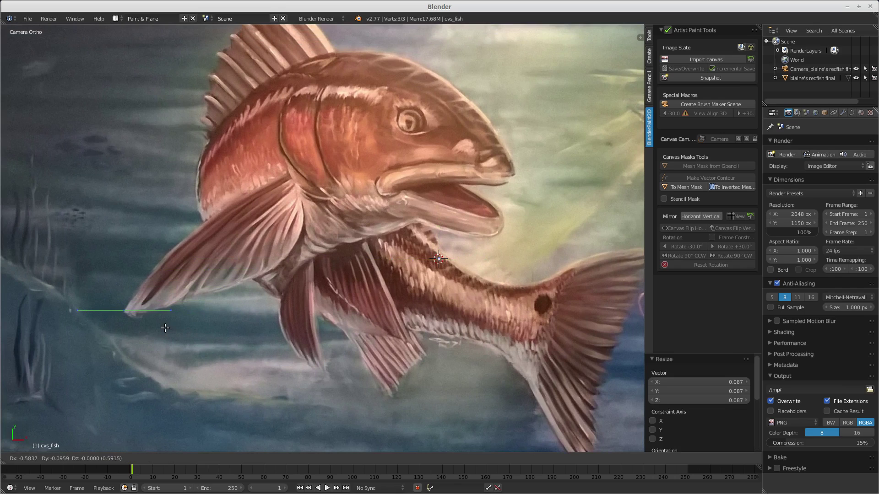
{"action": "left_click", "coordinate": [165, 328]}
Extend the contour with points from the pectoral fin up the fish's back and along the rear edge of the dorsal fin.
{"action": "left_click", "coordinate": [203, 221], "text": "ctrl"}
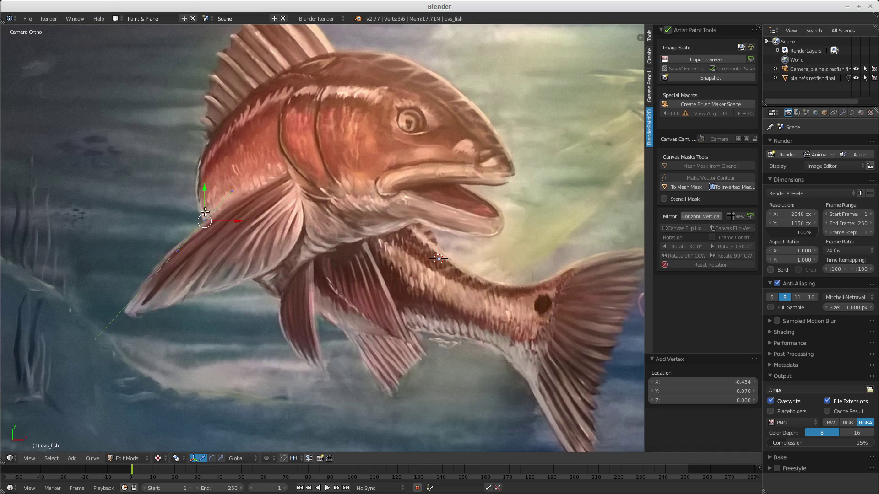
{"action": "left_click", "coordinate": [210, 141], "text": "ctrl"}
{"action": "left_click", "coordinate": [201, 124], "text": "ctrl"}
{"action": "middle_click_drag", "start_coordinate": [234, 94], "coordinate": [216, 198], "text": "shift"}
{"action": "left_click", "coordinate": [215, 140], "text": "ctrl"}
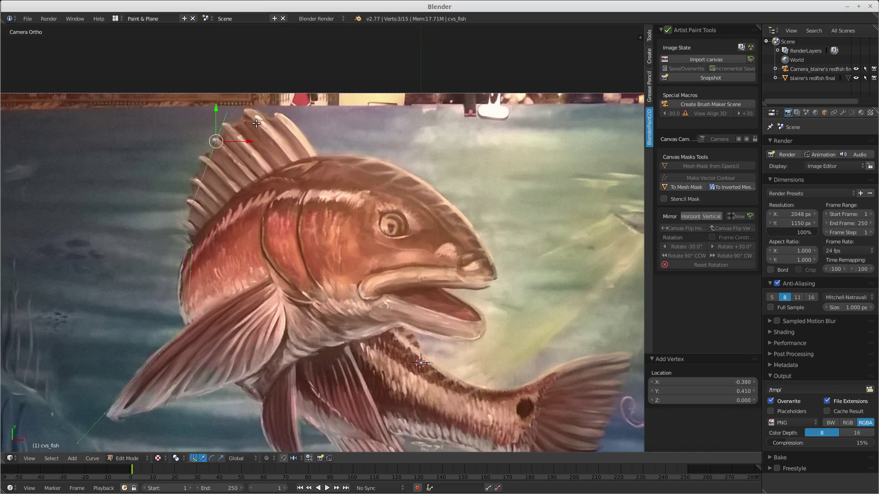
Continue the contour over the top of the dorsal fin, down the forehead and around the open mouth to the lower jaw tip.
{"action": "left_click", "coordinate": [278, 113], "text": "ctrl"}
{"action": "left_click", "coordinate": [320, 157], "text": "ctrl"}
{"action": "left_click", "coordinate": [442, 194], "text": "ctrl"}
{"action": "left_click", "coordinate": [496, 277], "text": "ctrl"}
{"action": "left_click", "coordinate": [492, 286], "text": "ctrl"}
{"action": "left_click", "coordinate": [444, 289], "text": "ctrl"}
{"action": "left_click", "coordinate": [487, 320], "text": "ctrl"}
{"action": "left_click", "coordinate": [480, 339], "text": "ctrl"}
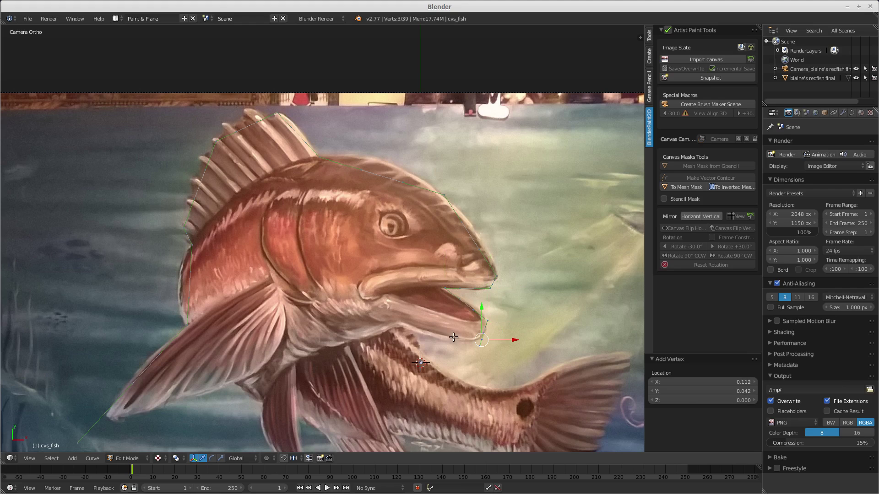
Add contour points under the lower jaw and along the upper edge of the body to the tail fin's upper tip.
{"action": "left_click", "coordinate": [412, 332], "text": "ctrl"}
{"action": "left_click", "coordinate": [426, 353], "text": "ctrl"}
{"action": "middle_click_drag", "start_coordinate": [429, 326], "coordinate": [308, 162], "text": "shift"}
{"action": "left_click", "coordinate": [341, 218], "text": "ctrl"}
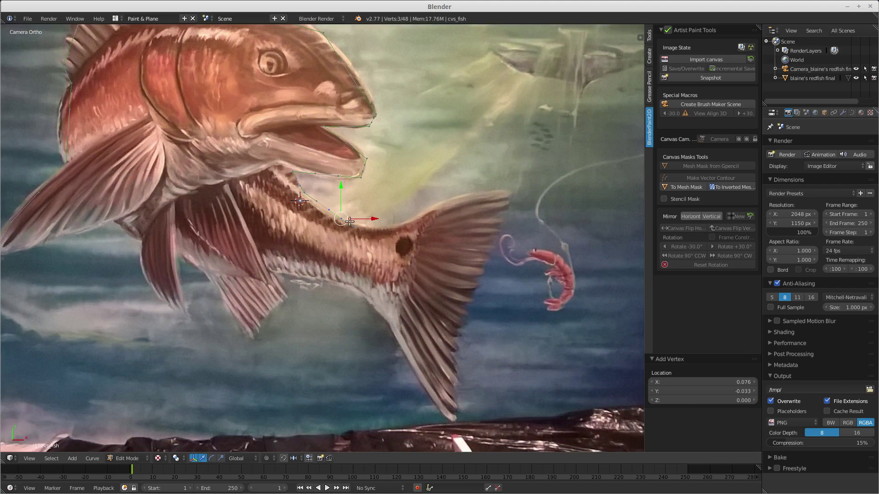
{"action": "left_click", "coordinate": [410, 220], "text": "ctrl"}
{"action": "left_click", "coordinate": [511, 191], "text": "ctrl"}
Trace the contour down the tail fin's outer edge, around its lower tip and back along the underside of the body.
{"action": "middle_click_drag", "start_coordinate": [488, 319], "coordinate": [455, 248], "text": "shift"}
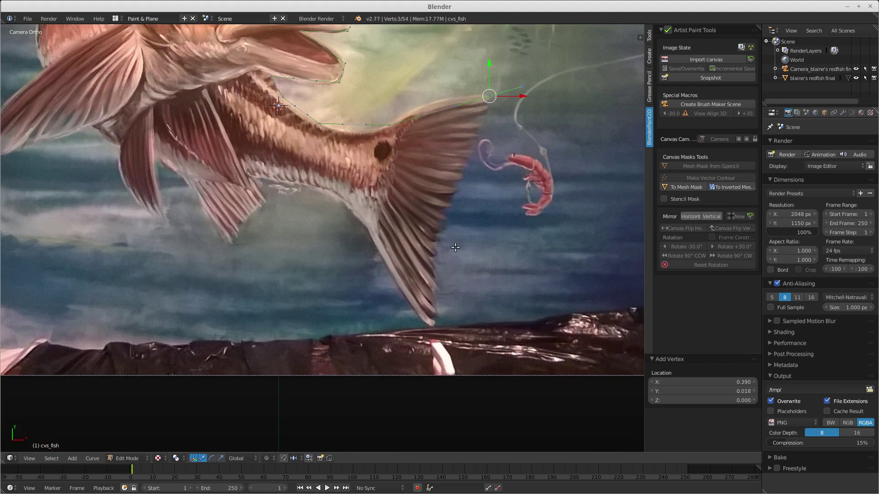
{"action": "left_click", "coordinate": [449, 209], "text": "ctrl"}
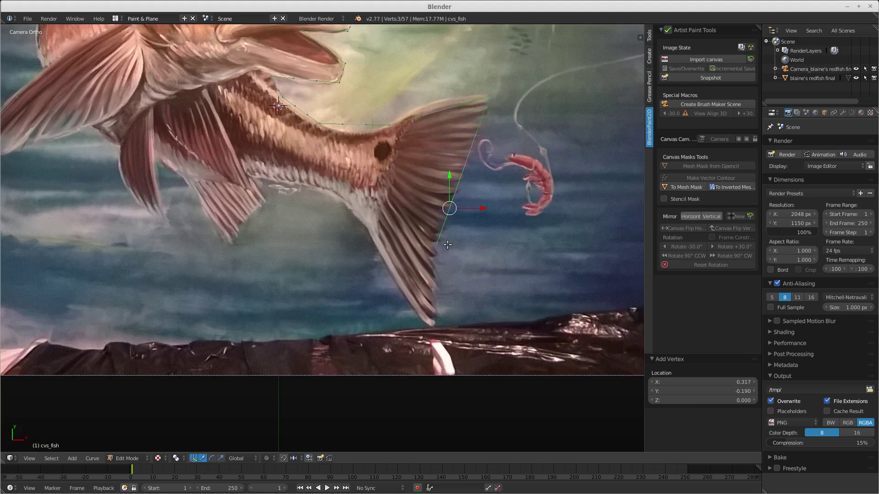
{"action": "left_click", "coordinate": [434, 326], "text": "ctrl"}
{"action": "left_click", "coordinate": [362, 223], "text": "ctrl"}
{"action": "left_click", "coordinate": [332, 195], "text": "ctrl"}
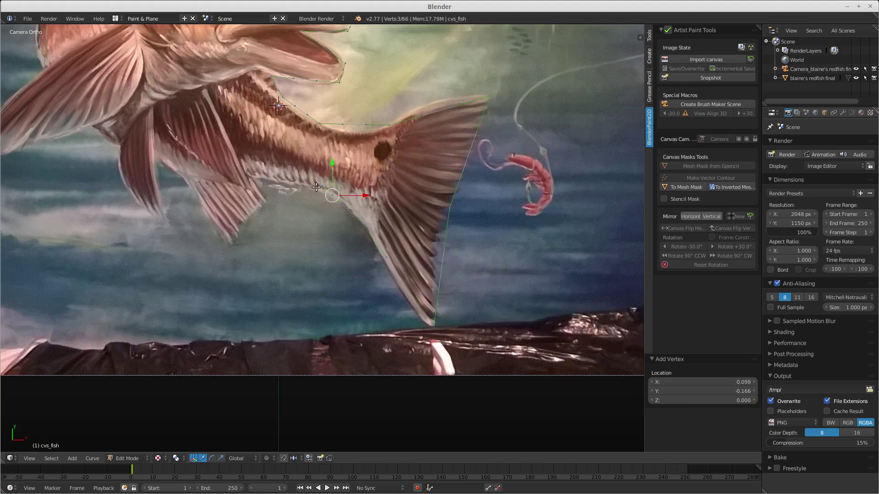
{"action": "left_click", "coordinate": [254, 177], "text": "ctrl"}
Add contour points around the two lower fins beneath the fish's belly.
{"action": "left_click", "coordinate": [270, 201], "text": "ctrl"}
{"action": "left_click", "coordinate": [230, 245], "text": "ctrl"}
{"action": "left_click", "coordinate": [180, 174], "text": "ctrl"}
{"action": "left_click", "coordinate": [154, 157], "text": "ctrl"}
{"action": "left_click", "coordinate": [168, 223], "text": "ctrl"}
{"action": "left_click", "coordinate": [119, 178], "text": "ctrl"}
Hide the transform manipulator and continue the contour along the belly and the underside of the pectoral fin to its tip.
{"action": "left_click", "coordinate": [114, 148]}
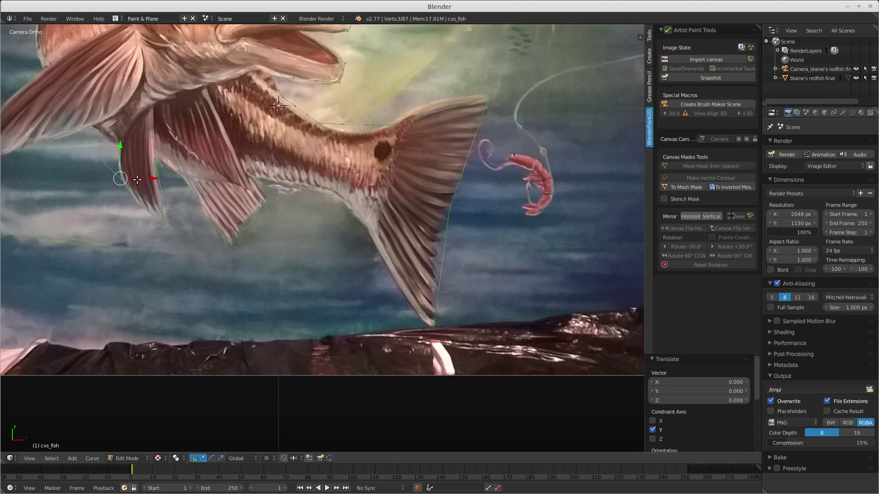
{"action": "left_click", "coordinate": [193, 458]}
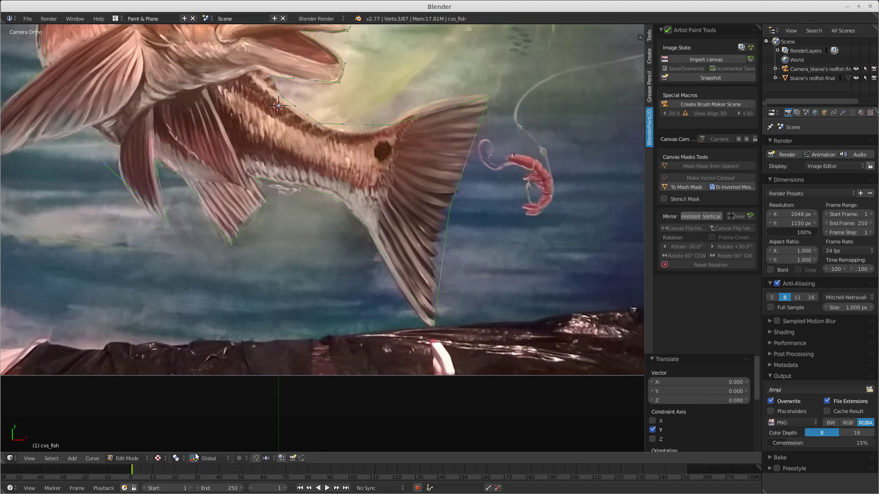
{"action": "left_click", "coordinate": [118, 138], "text": "ctrl"}
{"action": "left_click", "coordinate": [92, 125], "text": "ctrl"}
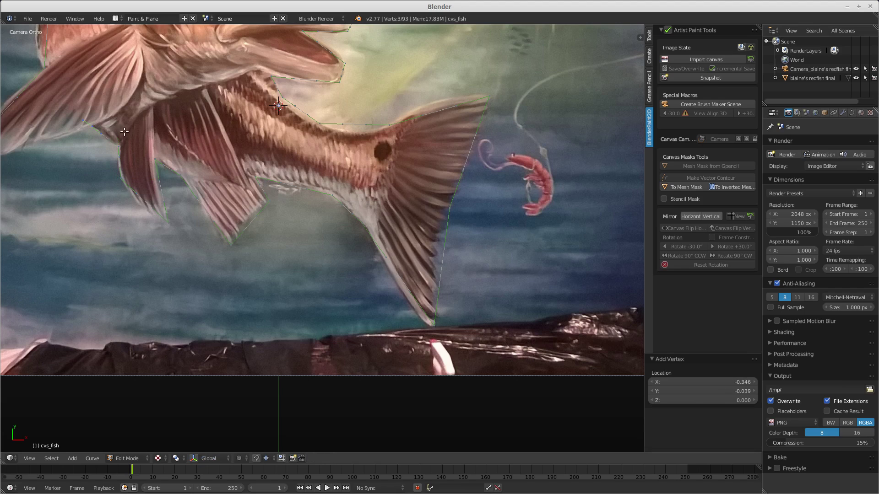
{"action": "middle_click_drag", "start_coordinate": [141, 135], "coordinate": [306, 145], "text": "shift"}
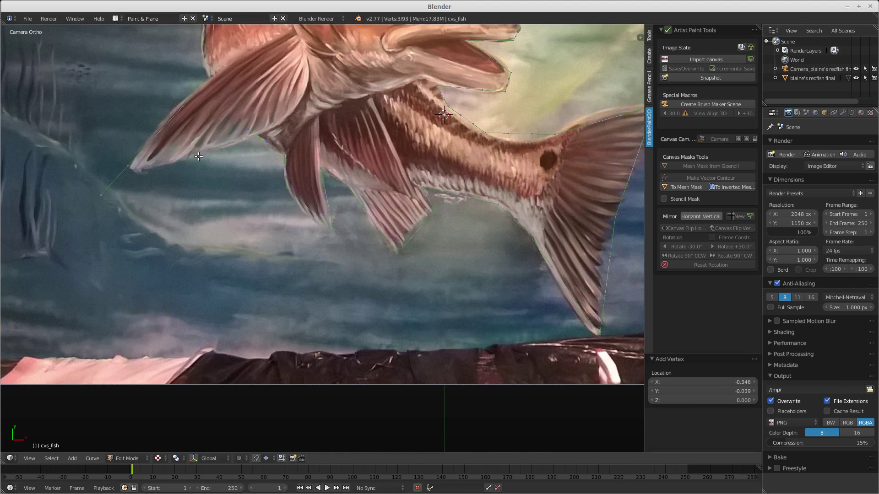
{"action": "left_click", "coordinate": [181, 154], "text": "ctrl"}
{"action": "left_click", "coordinate": [134, 170], "text": "ctrl"}
{"action": "middle_click_drag", "start_coordinate": [196, 170], "coordinate": [147, 291], "text": "shift"}
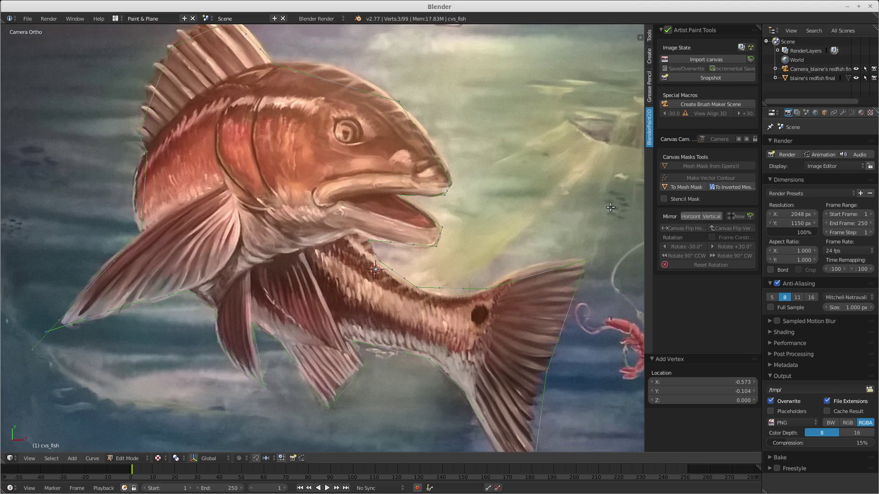
Move the curve handle at the fish's back outward so the contour follows the body edge.
{"action": "mouse_move", "coordinate": [333, 140]}
{"action": "middle_mouse_down", "text": "shift"}
{"action": "mouse_move", "coordinate": [347, 161]}
{"action": "mouse_move", "coordinate": [376, 174]}
{"action": "middle_mouse_up", "text": "shift"}
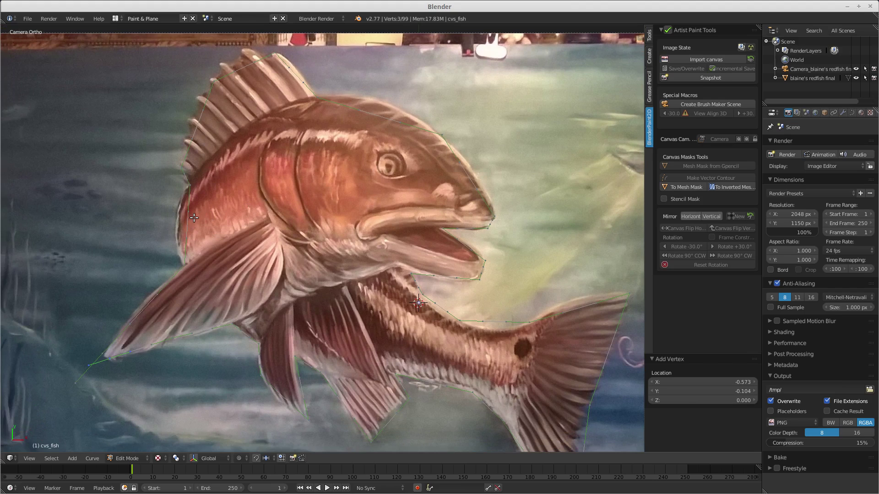
{"action": "right_click", "coordinate": [192, 211]}
{"action": "key", "text": "g"}
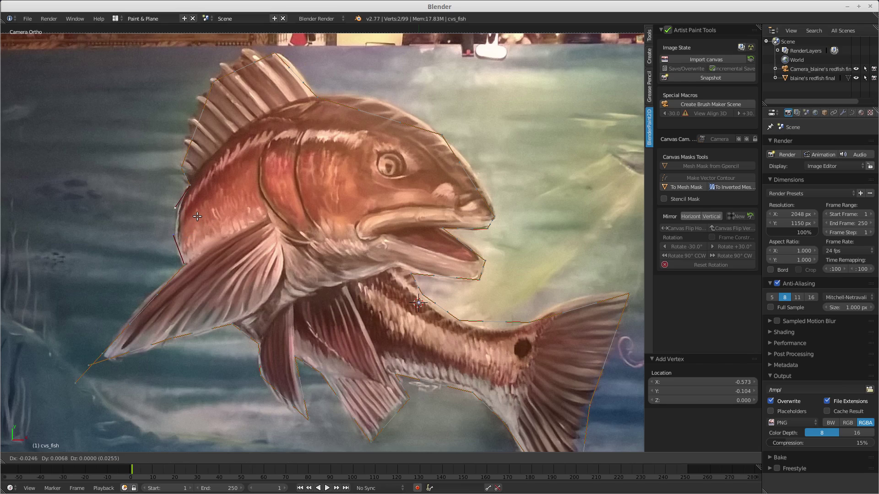
{"action": "left_click", "coordinate": [196, 216]}
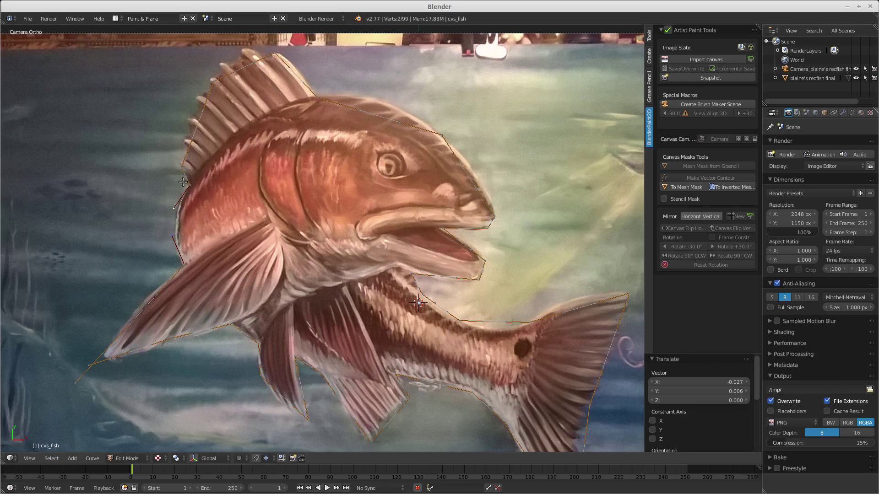
Adjust the curve handles along the rear and upper edge of the dorsal fin to fit its outline.
{"action": "middle_click_drag", "start_coordinate": [219, 146], "coordinate": [222, 187], "text": "shift"}
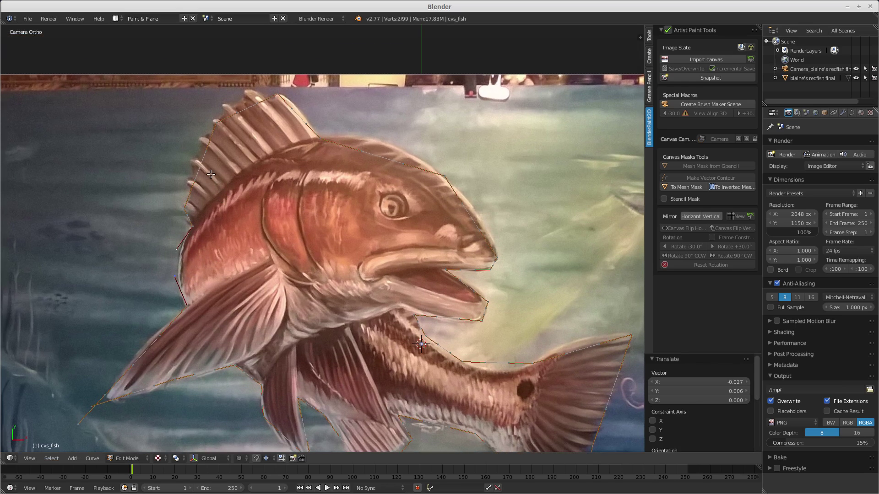
{"action": "right_click", "coordinate": [202, 171]}
{"action": "right_click", "coordinate": [203, 156], "text": "shift"}
{"action": "key", "text": "g"}
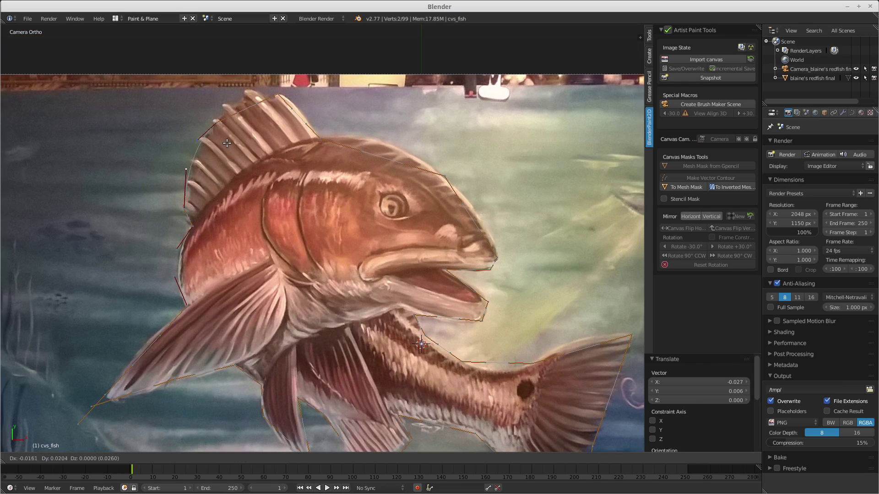
{"action": "left_click", "coordinate": [232, 138]}
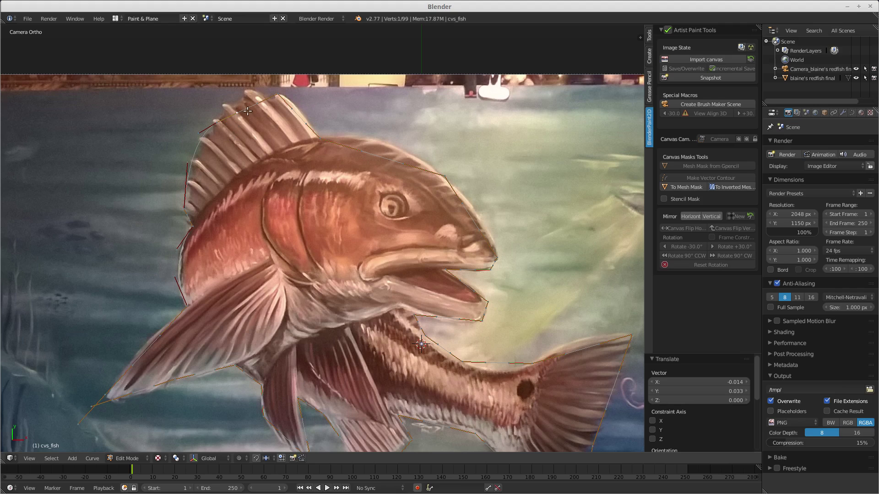
{"action": "key", "text": "g"}
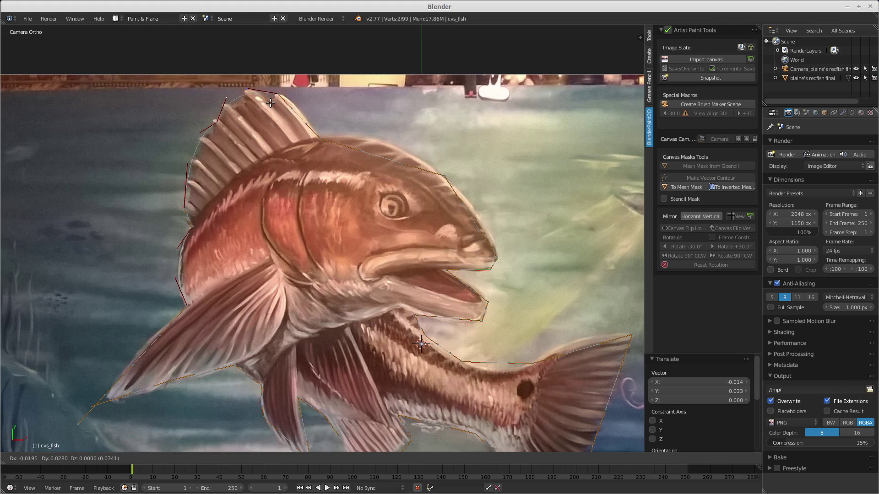
{"action": "left_click", "coordinate": [271, 110]}
Adjust the curve handles on the dorsal fin's front edge and along the forehead to match the fish's outline.
{"action": "right_click", "coordinate": [299, 108]}
{"action": "key", "text": "g"}
{"action": "left_click", "coordinate": [316, 111]}
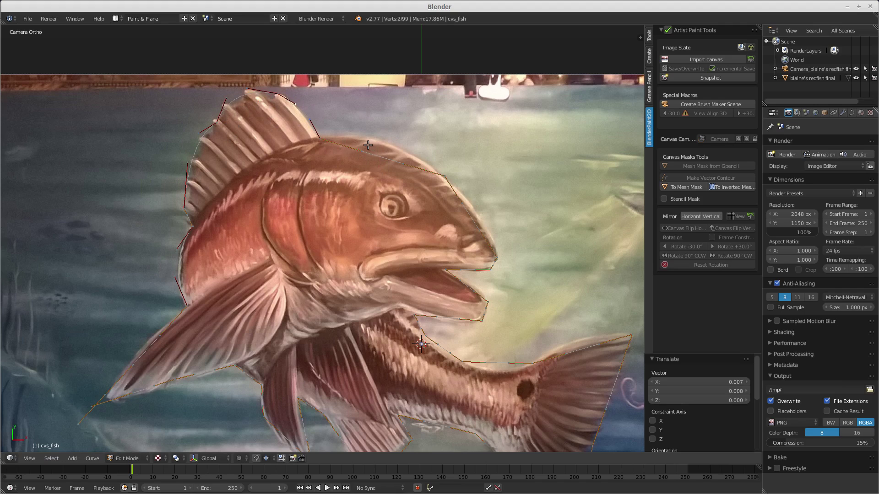
{"action": "right_click_drag", "start_coordinate": [412, 177], "coordinate": [414, 156]}
{"action": "right_click_drag", "start_coordinate": [490, 223], "coordinate": [496, 217]}
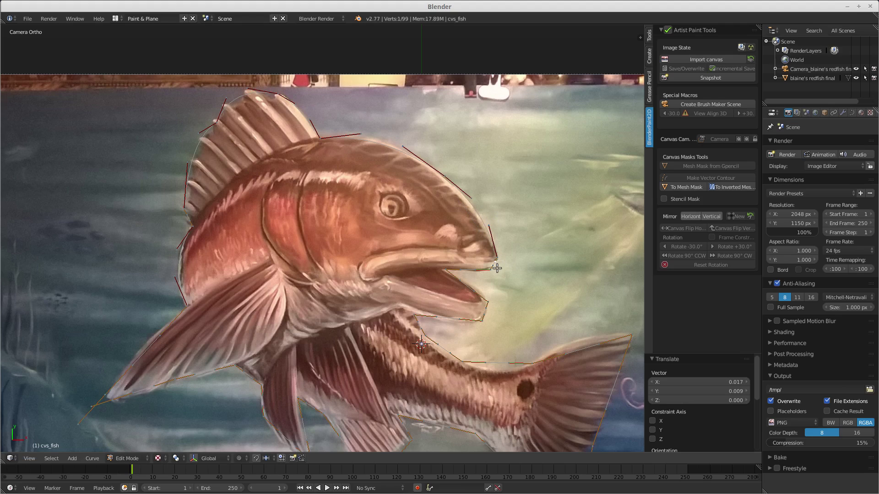
Reposition the curve handles at the snout tip and inside the mouth to follow the upper jaw.
{"action": "right_click_drag", "start_coordinate": [506, 272], "coordinate": [508, 275]}
{"action": "right_click", "coordinate": [476, 289]}
{"action": "key", "text": "g"}
{"action": "left_click", "coordinate": [489, 280]}
{"action": "right_click", "coordinate": [465, 277]}
{"action": "key", "text": "g"}
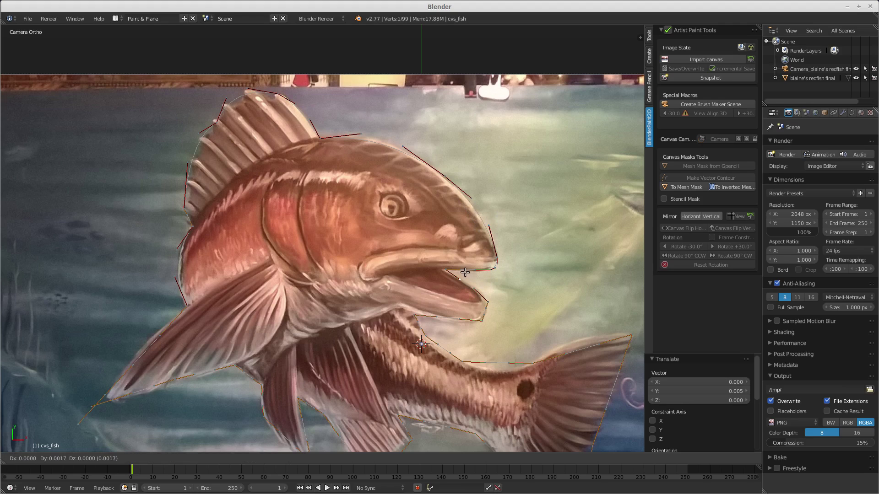
{"action": "right_click_drag", "start_coordinate": [465, 273], "coordinate": [466, 274]}
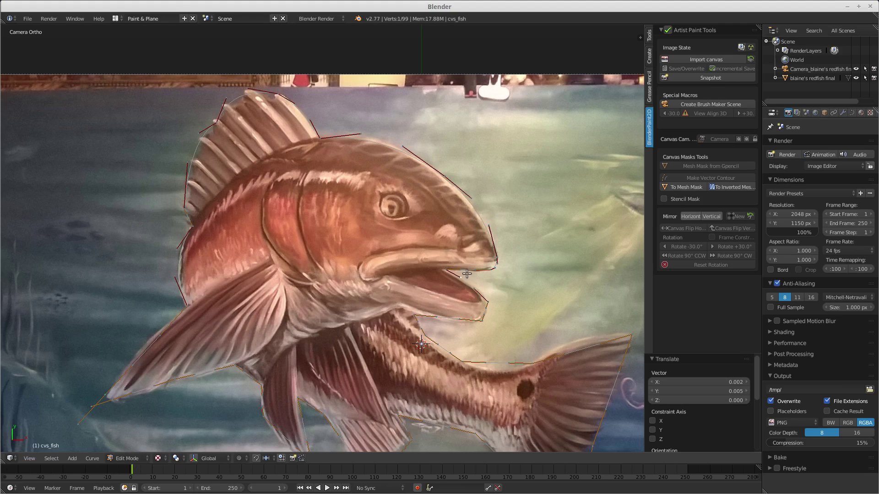
Reposition the curve handles around the lower jaw tip and beneath the jaw to fit its outline.
{"action": "key", "text": "g"}
{"action": "left_click", "coordinate": [499, 316]}
{"action": "right_click", "coordinate": [463, 319]}
{"action": "right_click", "coordinate": [448, 317], "text": "shift"}
{"action": "key", "text": "g"}
{"action": "left_click", "coordinate": [453, 326]}
{"action": "middle_click_drag", "start_coordinate": [442, 327], "coordinate": [336, 273], "text": "shift"}
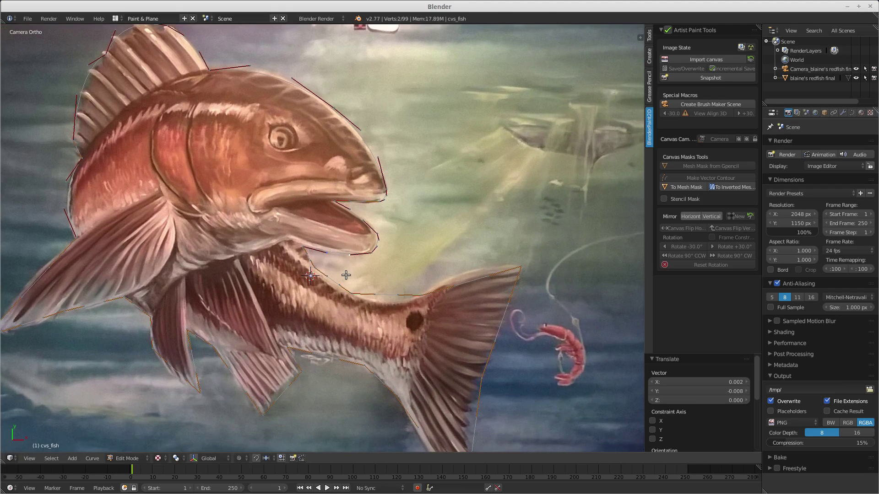
Adjust the curve handles along the fish's back near the tail base and on the tail fin's upper edge.
{"action": "right_click_drag", "start_coordinate": [348, 284], "coordinate": [352, 288]}
{"action": "right_click", "coordinate": [397, 292], "text": "shift"}
{"action": "key", "text": "g"}
{"action": "left_click", "coordinate": [404, 294]}
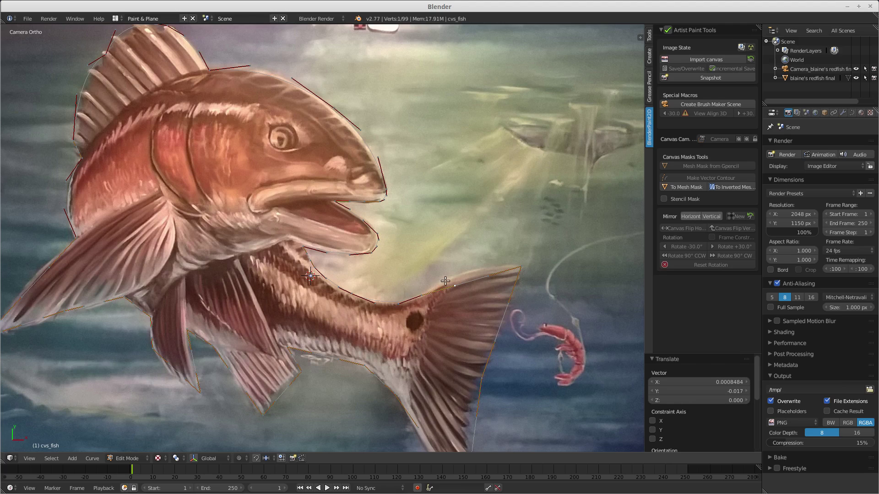
{"action": "key", "text": "g"}
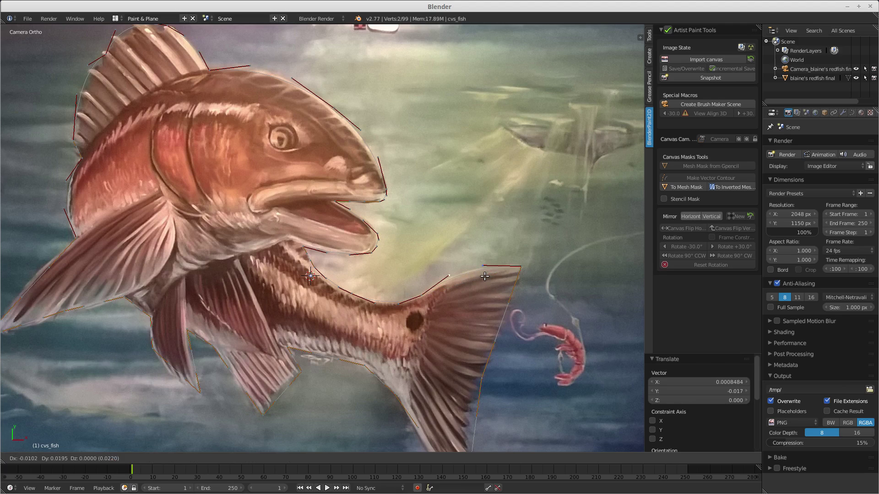
{"action": "left_click", "coordinate": [485, 277]}
Move the curve handles on the tail fin's rear edge inward to follow its outline.
{"action": "middle_click_drag", "start_coordinate": [527, 343], "coordinate": [469, 211], "text": "shift"}
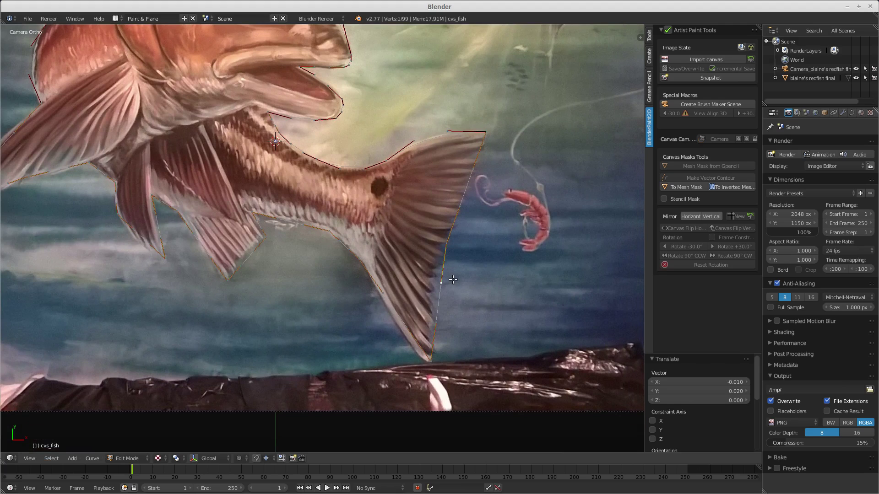
{"action": "key", "text": "g"}
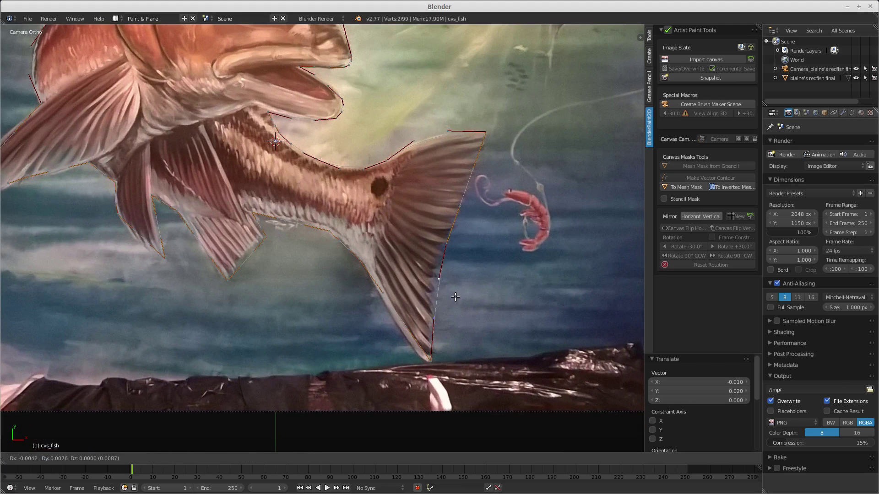
{"action": "left_click", "coordinate": [454, 296]}
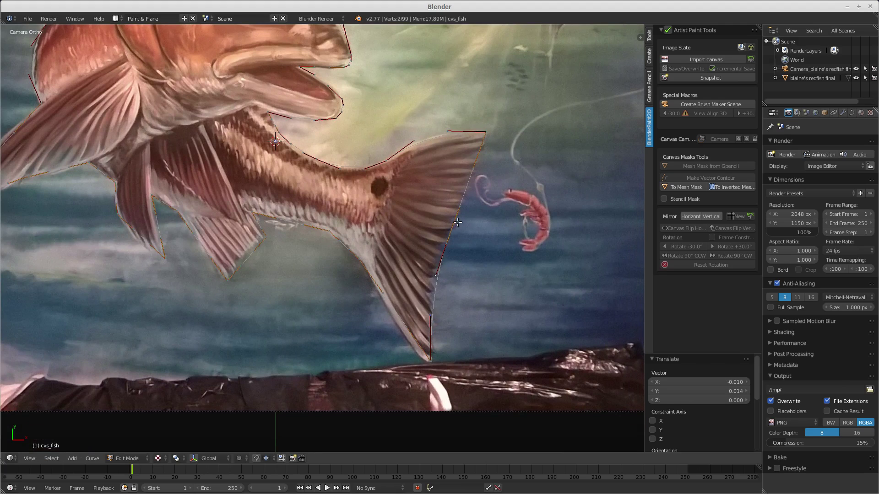
Reposition the curve handles beneath the tail base and along the tail fin's lower front edge to fit the outline.
{"action": "right_click", "coordinate": [339, 239]}
{"action": "key", "text": "g"}
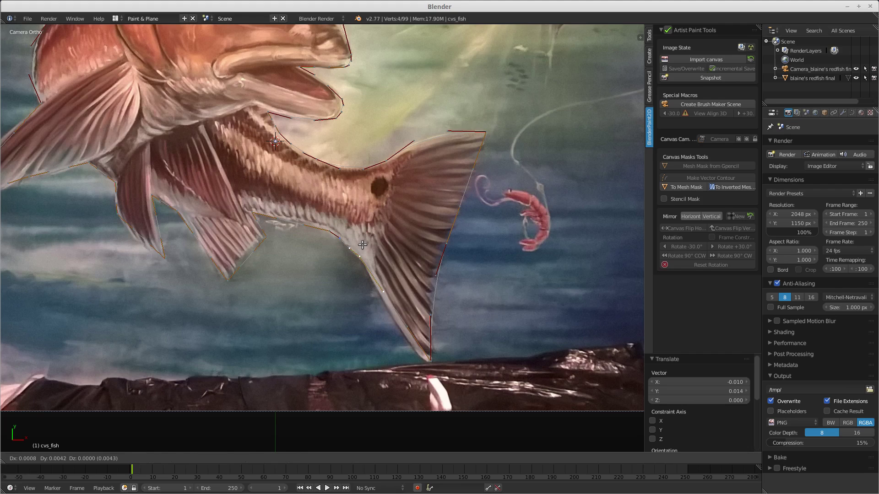
{"action": "left_click", "coordinate": [360, 246]}
{"action": "key", "text": "g"}
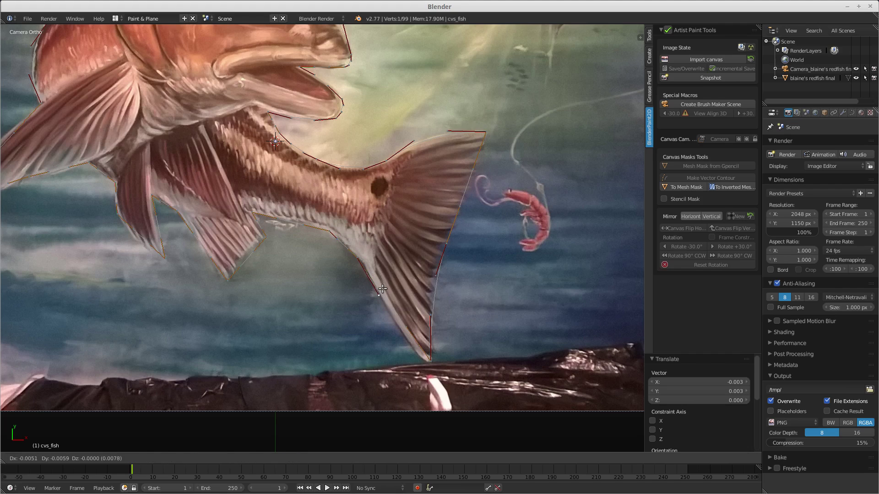
{"action": "left_click", "coordinate": [382, 290]}
{"action": "right_click", "coordinate": [358, 254]}
{"action": "key", "text": "g"}
{"action": "left_click", "coordinate": [370, 263]}
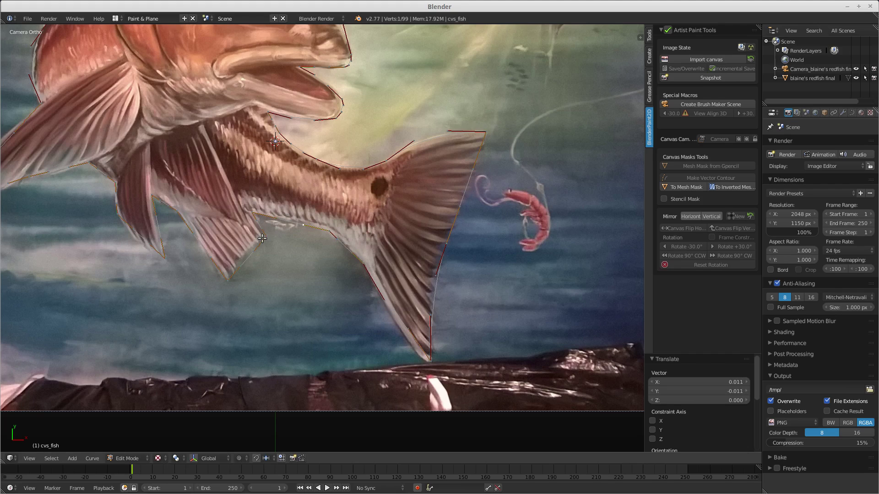
Adjust the curve handles on both edges of the anal fin to match its outline.
{"action": "key", "text": "g"}
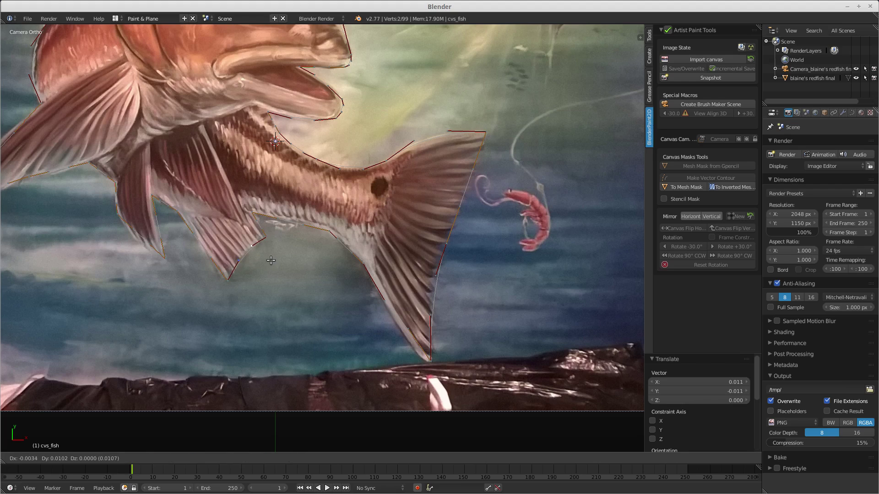
{"action": "left_click", "coordinate": [271, 260]}
{"action": "key", "text": "g"}
{"action": "left_click", "coordinate": [205, 244]}
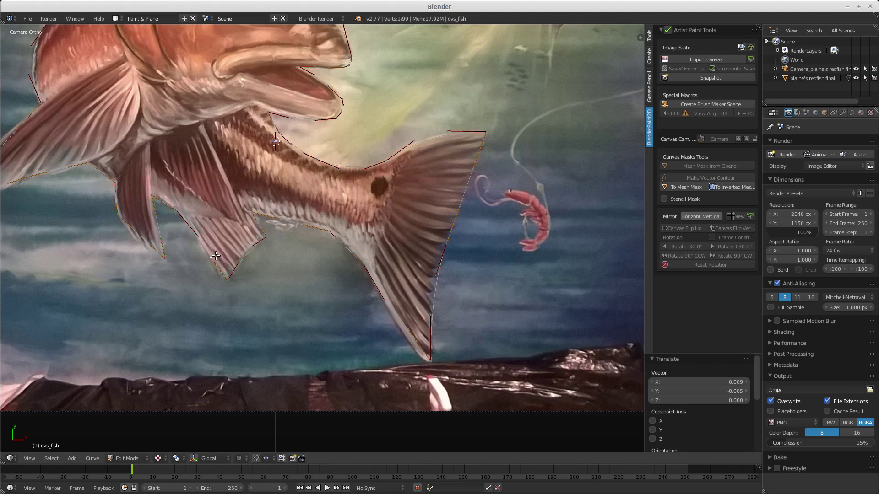
{"action": "key", "text": "g"}
{"action": "left_click", "coordinate": [212, 256]}
Reposition the curve handles around the pelvic fin and along the belly in front of it.
{"action": "key", "text": "g"}
{"action": "left_click", "coordinate": [139, 218]}
{"action": "key", "text": "g"}
{"action": "left_click", "coordinate": [149, 238]}
{"action": "key", "text": "g"}
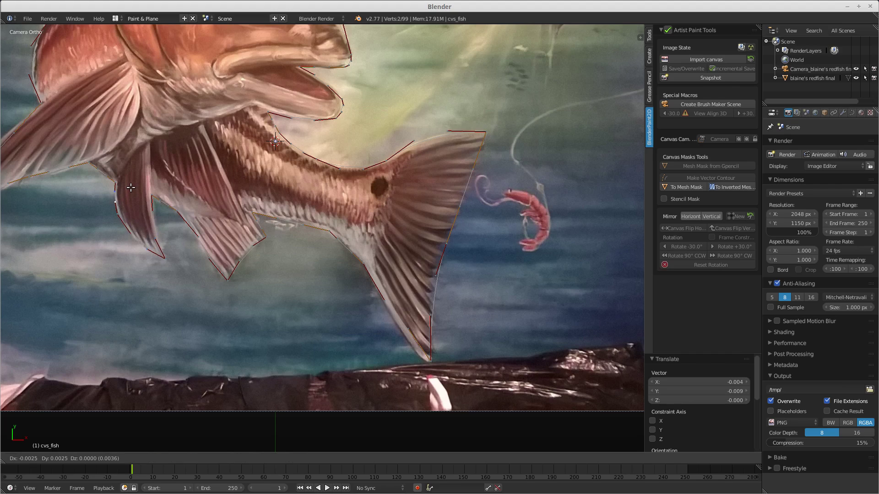
{"action": "left_click", "coordinate": [126, 183]}
{"action": "right_click", "coordinate": [100, 167]}
{"action": "key", "text": "g"}
{"action": "left_click", "coordinate": [113, 173]}
Adjust the curve handles along the lower and upper edges of the large pectoral fin to fit its outline.
{"action": "middle_click_drag", "start_coordinate": [106, 215], "coordinate": [187, 258], "text": "shift"}
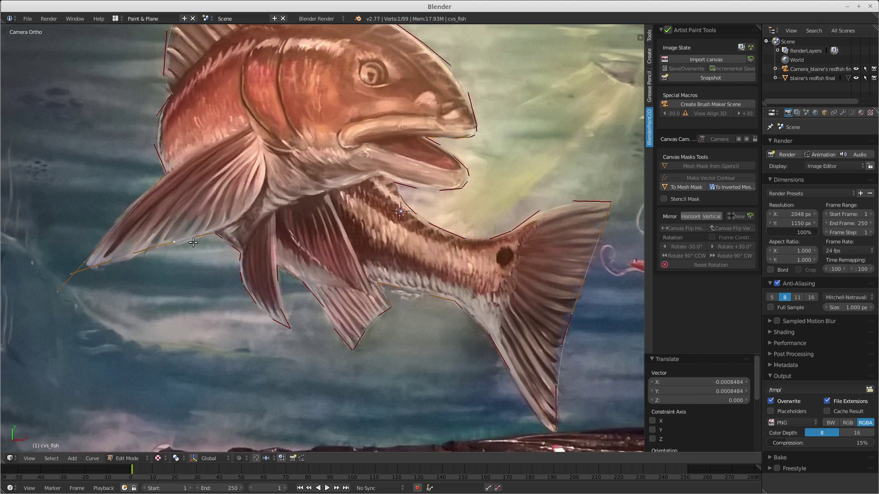
{"action": "key", "text": "shift+g"}
{"action": "key", "text": "g"}
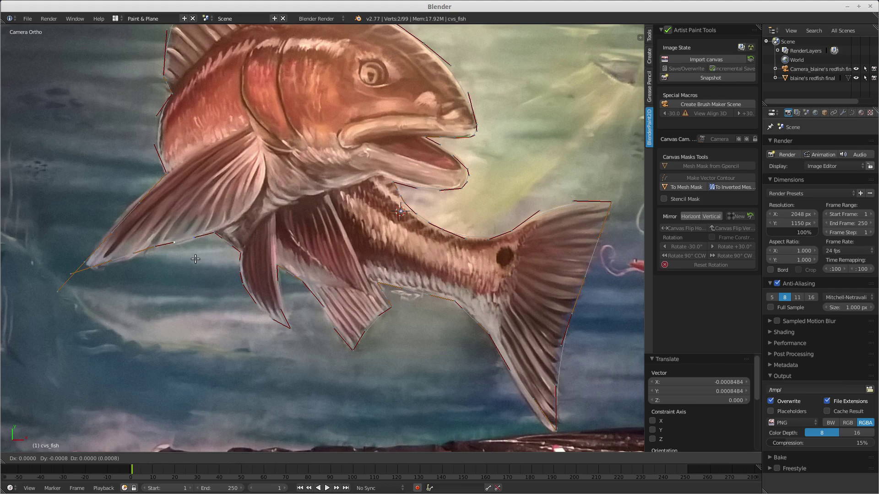
{"action": "left_click", "coordinate": [196, 260]}
{"action": "right_click", "coordinate": [132, 256]}
{"action": "right_click", "coordinate": [115, 262], "text": "shift"}
{"action": "key", "text": "g"}
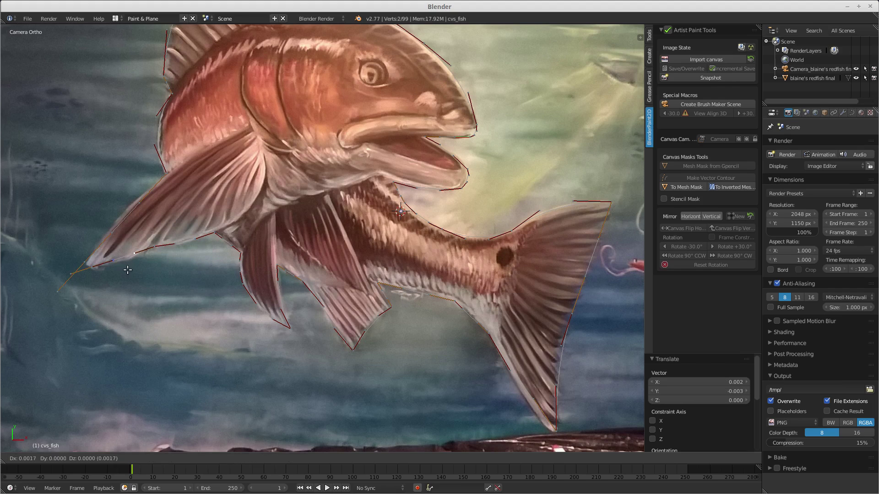
{"action": "left_click", "coordinate": [129, 273]}
{"action": "right_click", "coordinate": [112, 233]}
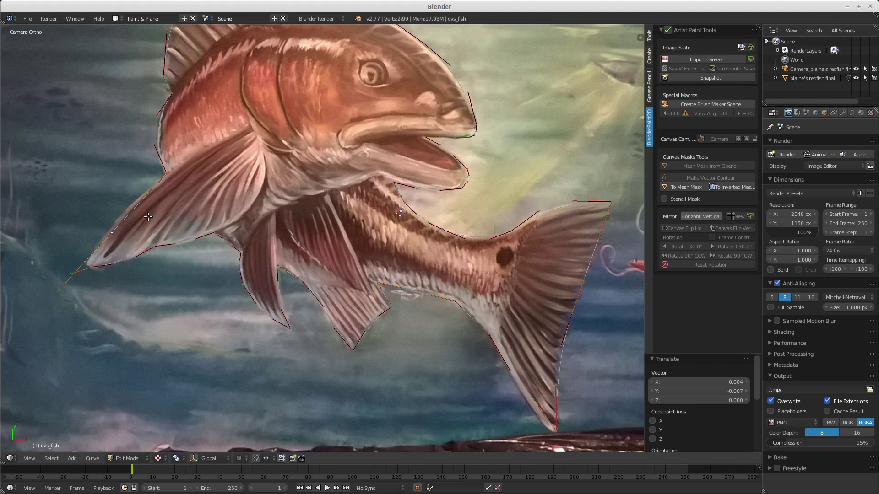
{"action": "key", "text": "g"}
{"action": "left_click", "coordinate": [157, 212]}
Convert the finished fish vector contour to a mesh mask.
{"action": "middle_click_drag", "start_coordinate": [209, 192], "coordinate": [154, 229], "text": "shift"}
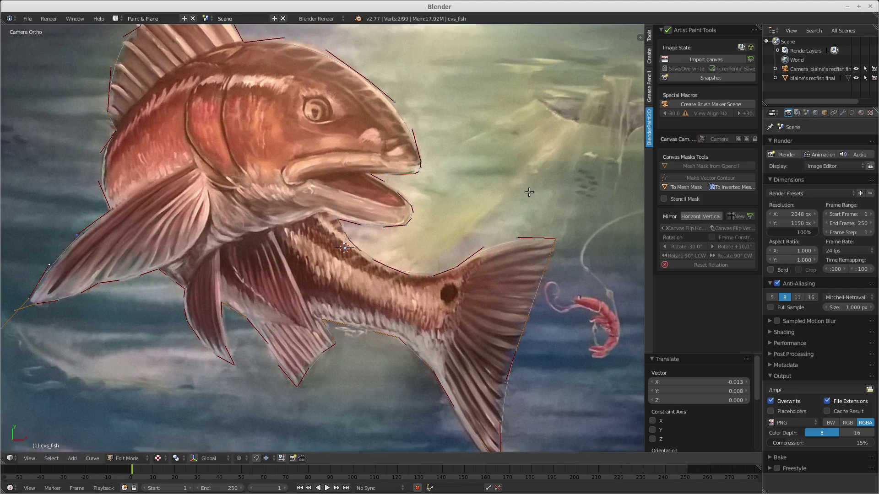
{"action": "middle_click_drag", "start_coordinate": [515, 207], "coordinate": [533, 197], "text": "shift"}
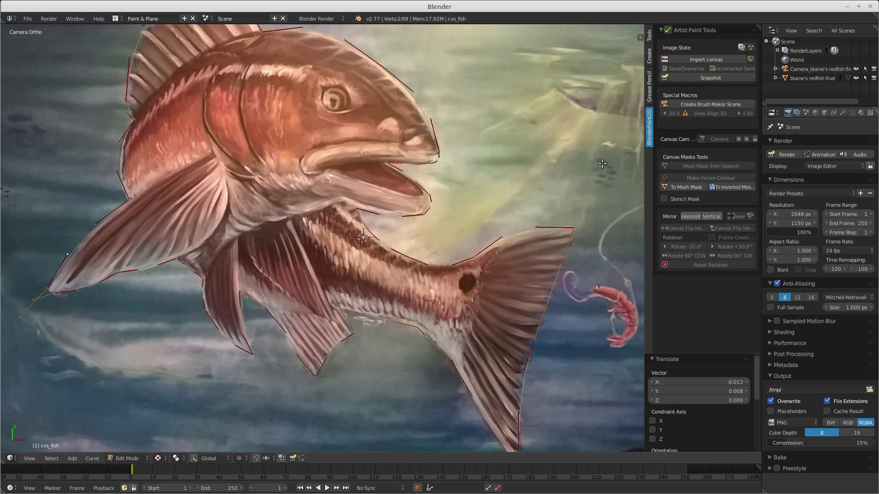
{"action": "left_click", "coordinate": [691, 187]}
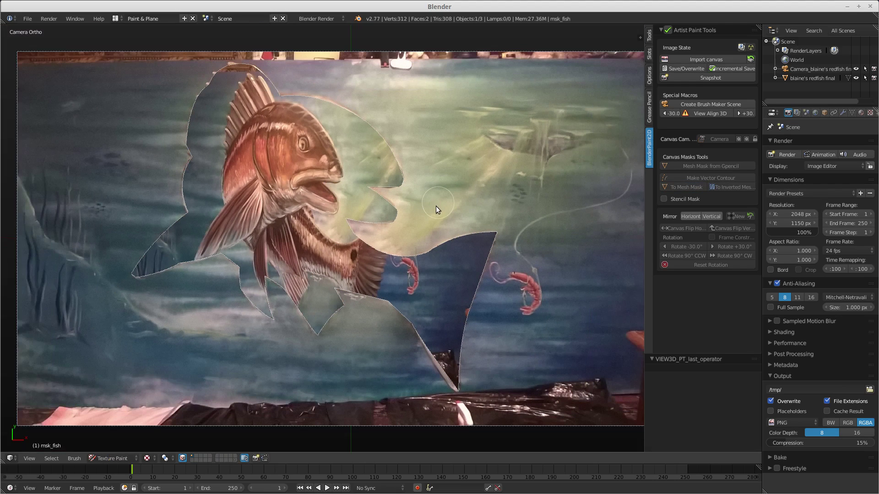
{"action": "middle_click_drag", "start_coordinate": [436, 206], "coordinate": [415, 223], "text": "shift"}
{"action": "middle_click_drag", "start_coordinate": [365, 203], "coordinate": [380, 190], "text": "shift"}
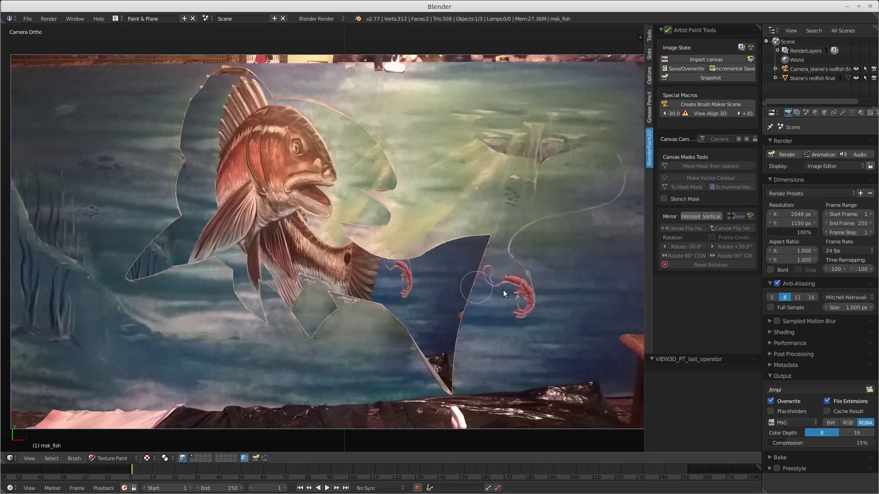
Unwrap the fish mask in Edit Mode with Project From View, and return it to Texture Paint mode.
{"action": "key", "text": "Tab"}
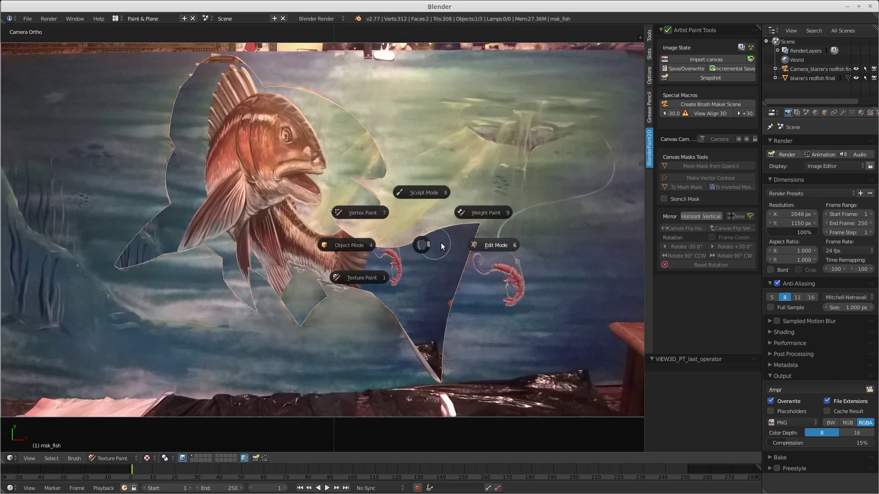
{"action": "left_click", "coordinate": [487, 247]}
{"action": "key", "text": "u"}
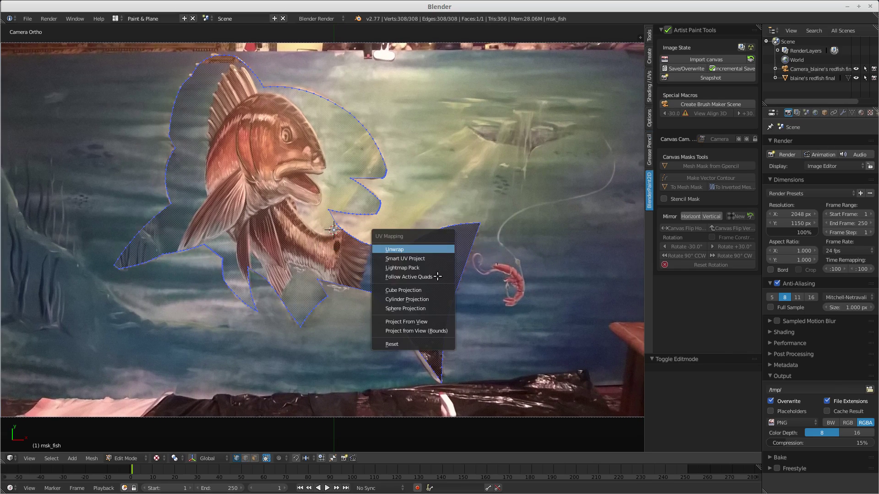
{"action": "left_click", "coordinate": [442, 320]}
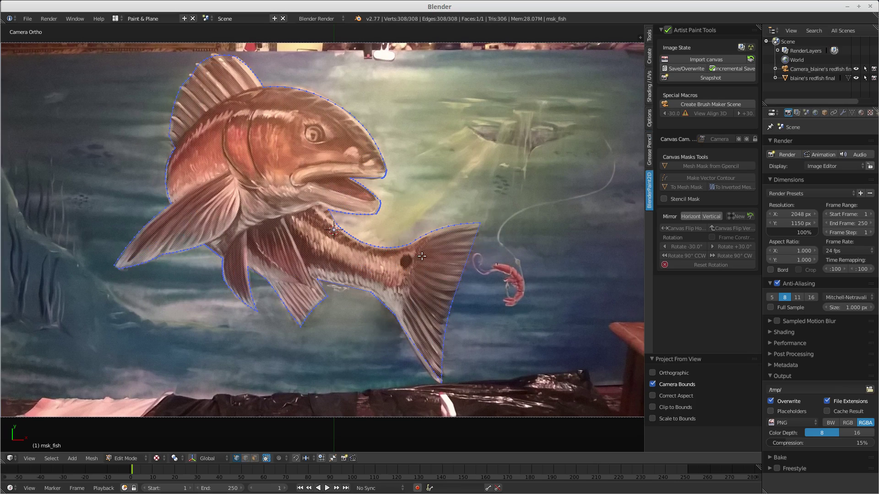
{"action": "key", "text": "Tab"}
{"action": "left_click", "coordinate": [381, 288]}
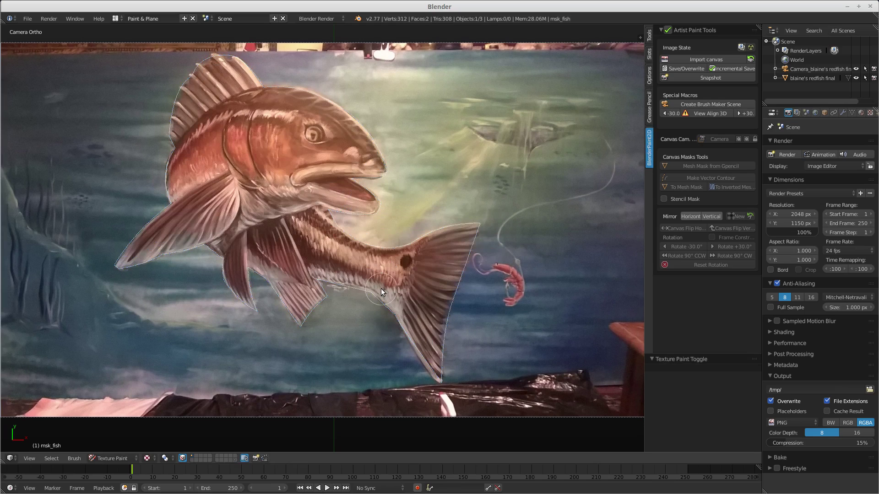
{"action": "middle_click_drag", "start_coordinate": [404, 221], "coordinate": [409, 227], "text": "shift"}
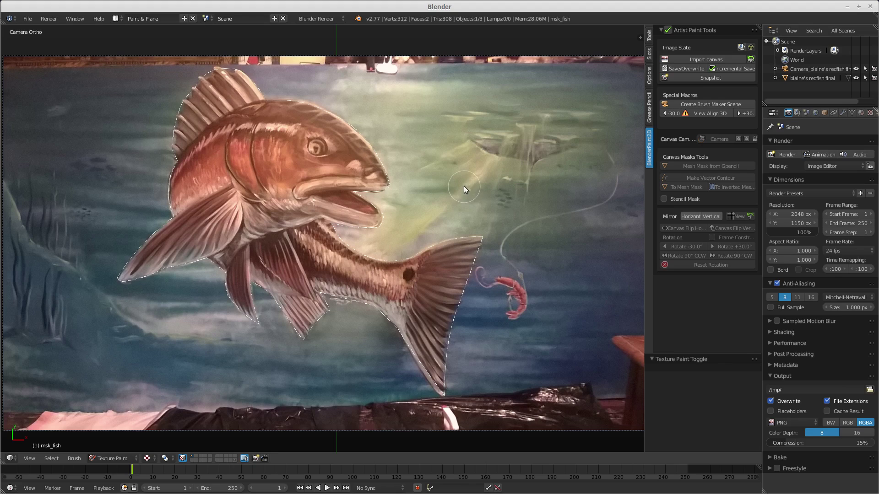
Set the TexDraw brush to light cyan, add a new palette, and choose the Color blending mode.
{"action": "key", "text": "w"}
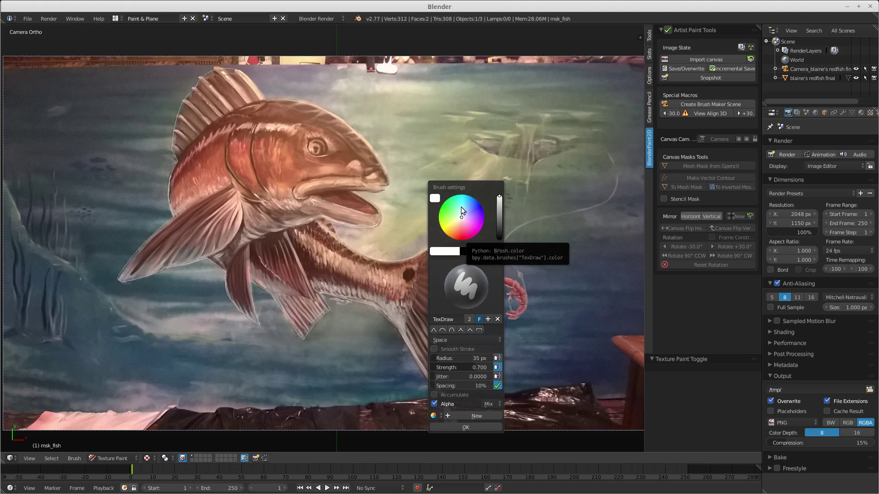
{"action": "left_click", "coordinate": [463, 205]}
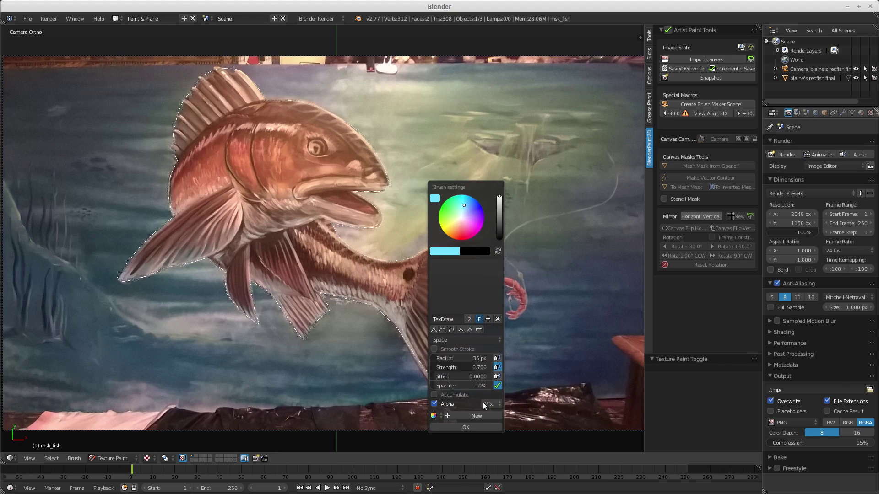
{"action": "left_click", "coordinate": [476, 416]}
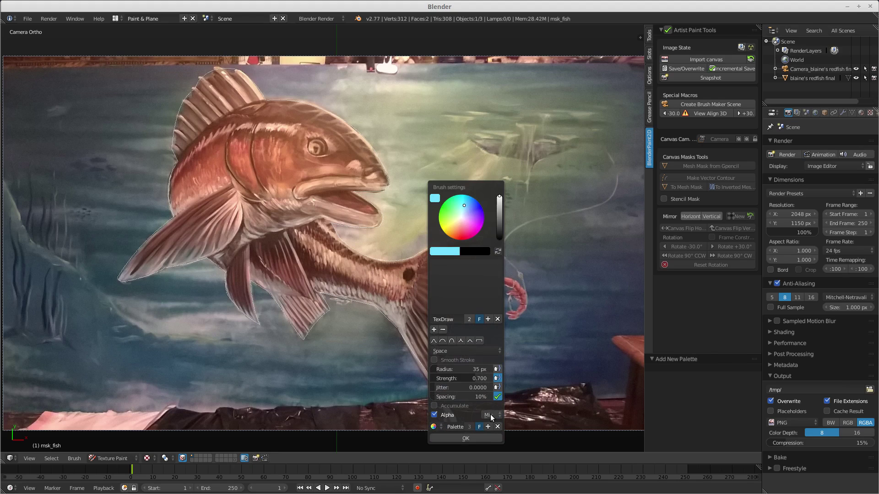
{"action": "left_click", "coordinate": [489, 414]}
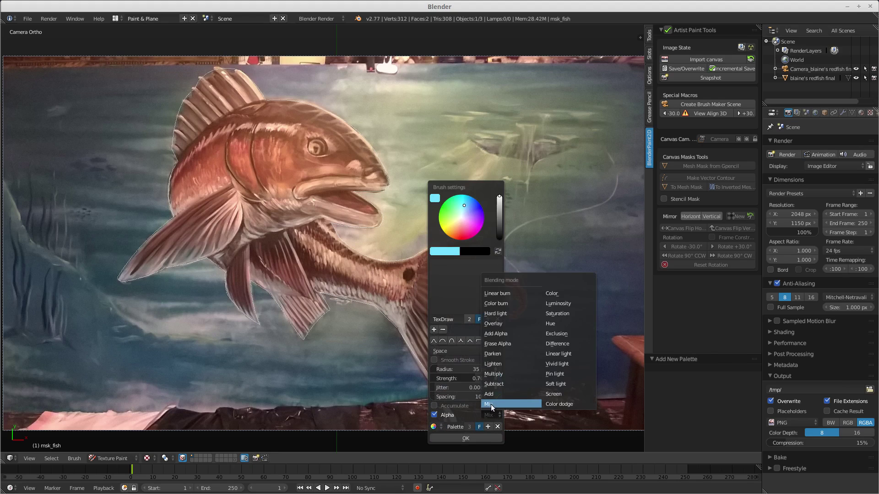
{"action": "left_click", "coordinate": [552, 293]}
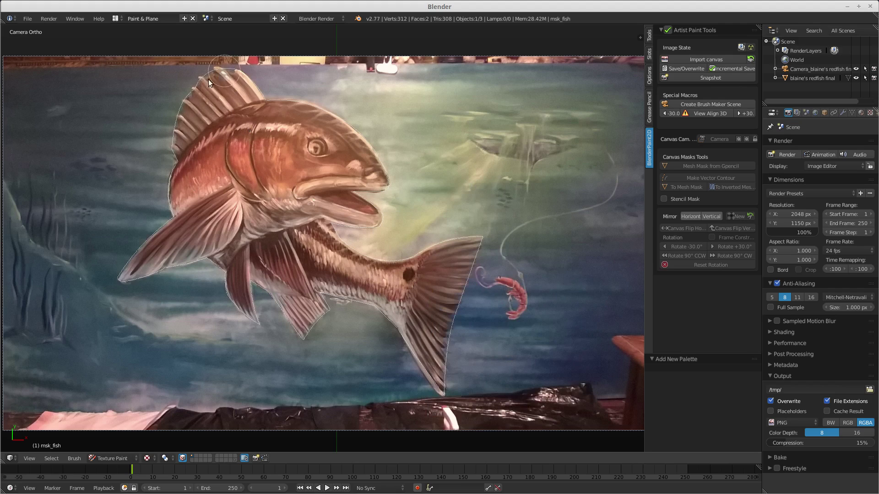
Paint light cyan over the fish mask's fins, head, body and tail to recolour the whole fish.
{"action": "mouse_move", "coordinate": [233, 76]}
{"action": "left_mouse_down"}
{"action": "mouse_move", "coordinate": [245, 91]}
{"action": "mouse_move", "coordinate": [213, 146]}
{"action": "mouse_move", "coordinate": [331, 129]}
{"action": "mouse_move", "coordinate": [332, 183]}
{"action": "left_mouse_up"}
{"action": "mouse_move", "coordinate": [406, 194]}
{"action": "left_mouse_down"}
{"action": "mouse_move", "coordinate": [285, 205]}
{"action": "mouse_move", "coordinate": [293, 174]}
{"action": "mouse_move", "coordinate": [228, 275]}
{"action": "mouse_move", "coordinate": [311, 224]}
{"action": "mouse_move", "coordinate": [277, 295]}
{"action": "mouse_move", "coordinate": [467, 249]}
{"action": "mouse_move", "coordinate": [442, 301]}
{"action": "mouse_move", "coordinate": [457, 351]}
{"action": "left_mouse_up"}
{"action": "left_click_drag", "start_coordinate": [443, 405], "coordinate": [283, 300]}
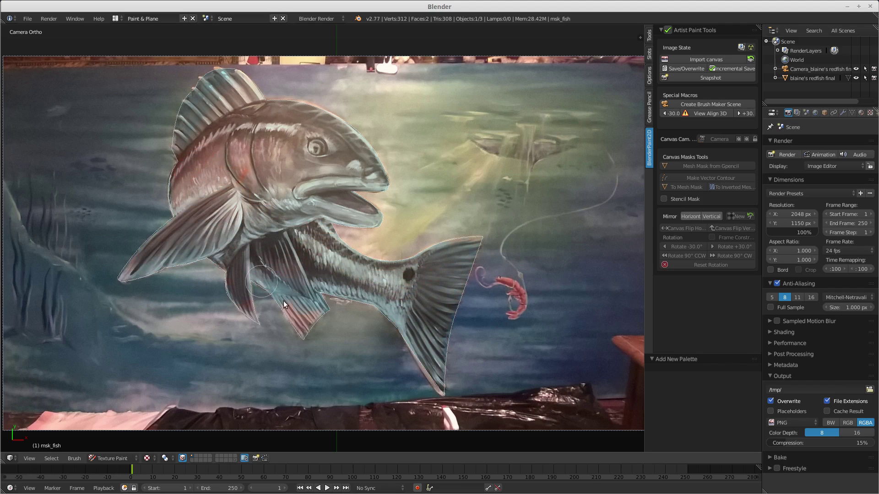
{"action": "mouse_move", "coordinate": [231, 120]}
{"action": "left_mouse_down"}
{"action": "mouse_move", "coordinate": [277, 68]}
{"action": "mouse_move", "coordinate": [306, 89]}
{"action": "mouse_move", "coordinate": [346, 152]}
{"action": "left_mouse_up"}
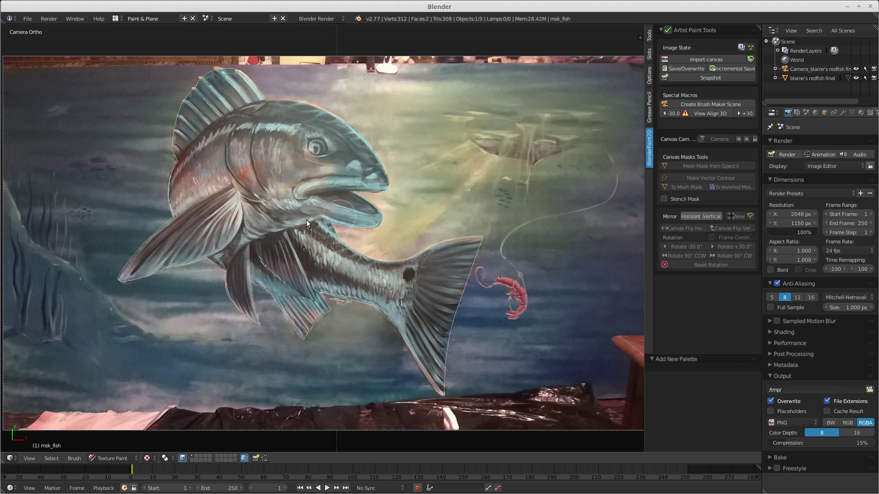
{"action": "mouse_move", "coordinate": [449, 249]}
{"action": "left_mouse_down"}
{"action": "mouse_move", "coordinate": [417, 279]}
{"action": "mouse_move", "coordinate": [426, 342]}
{"action": "mouse_move", "coordinate": [401, 348]}
{"action": "mouse_move", "coordinate": [257, 295]}
{"action": "mouse_move", "coordinate": [306, 296]}
{"action": "mouse_move", "coordinate": [238, 270]}
{"action": "mouse_move", "coordinate": [186, 237]}
{"action": "mouse_move", "coordinate": [230, 180]}
{"action": "mouse_move", "coordinate": [287, 172]}
{"action": "left_mouse_up"}
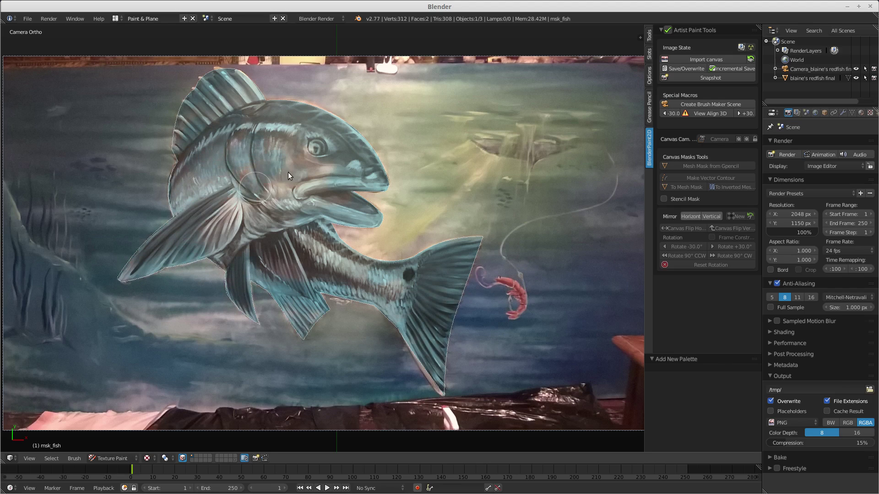
Switch the fish mask to Object Mode and turn on the 3D transform manipulator.
{"action": "middle_click_drag", "start_coordinate": [400, 230], "coordinate": [412, 219], "text": "shift"}
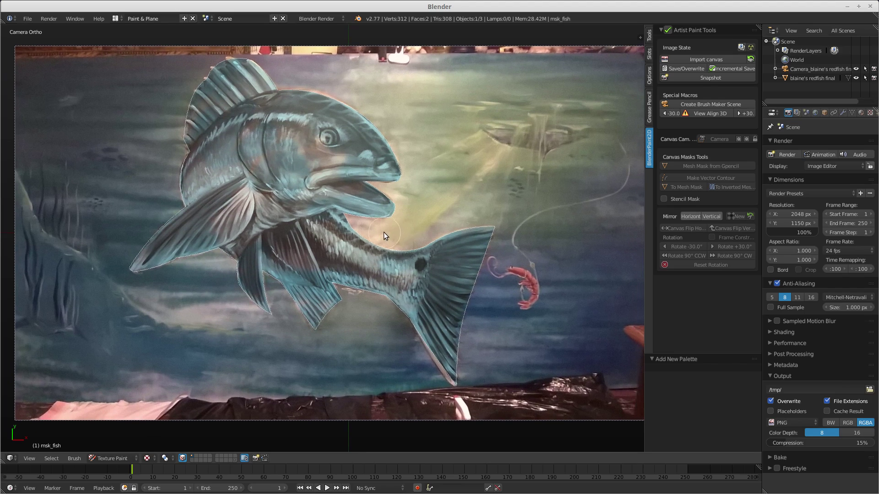
{"action": "key", "text": "Tab"}
{"action": "left_click", "coordinate": [339, 237]}
{"action": "mouse_move", "coordinate": [397, 277]}
{"action": "middle_mouse_down"}
{"action": "mouse_move", "coordinate": [359, 206]}
{"action": "mouse_move", "coordinate": [345, 240]}
{"action": "middle_mouse_up"}
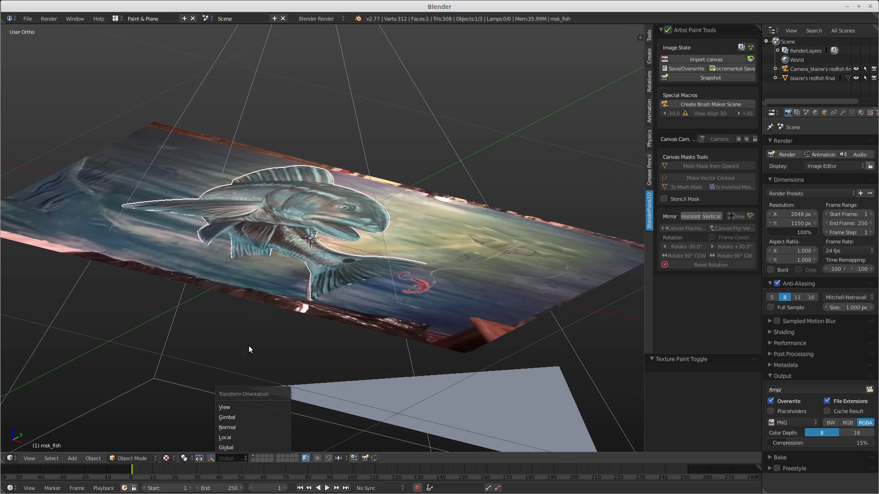
{"action": "left_click", "coordinate": [212, 458]}
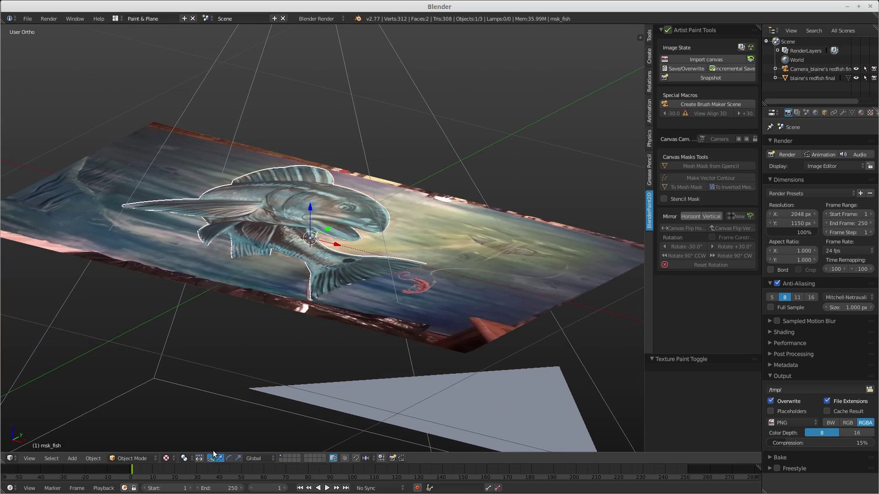
Raise the fish mask 0.040 along Z off the canvas, and lower it again by 0.029.
{"action": "left_click_drag", "start_coordinate": [314, 221], "coordinate": [310, 198]}
{"action": "middle_click_drag", "start_coordinate": [311, 198], "coordinate": [365, 162]}
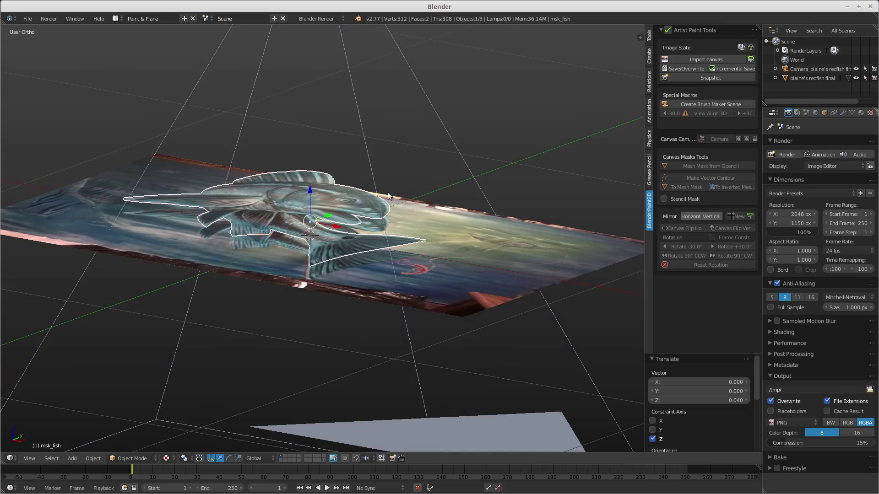
{"action": "mouse_move", "coordinate": [388, 195]}
{"action": "middle_mouse_down"}
{"action": "mouse_move", "coordinate": [368, 236]}
{"action": "mouse_move", "coordinate": [347, 215]}
{"action": "mouse_move", "coordinate": [331, 243]}
{"action": "mouse_move", "coordinate": [327, 215]}
{"action": "mouse_move", "coordinate": [326, 227]}
{"action": "mouse_move", "coordinate": [375, 240]}
{"action": "mouse_move", "coordinate": [353, 248]}
{"action": "mouse_move", "coordinate": [301, 176]}
{"action": "middle_mouse_up"}
{"action": "left_click_drag", "start_coordinate": [314, 188], "coordinate": [314, 200]}
{"action": "mouse_move", "coordinate": [314, 199]}
{"action": "middle_mouse_down"}
{"action": "mouse_move", "coordinate": [471, 259]}
{"action": "mouse_move", "coordinate": [287, 205]}
{"action": "mouse_move", "coordinate": [332, 169]}
{"action": "middle_mouse_up"}
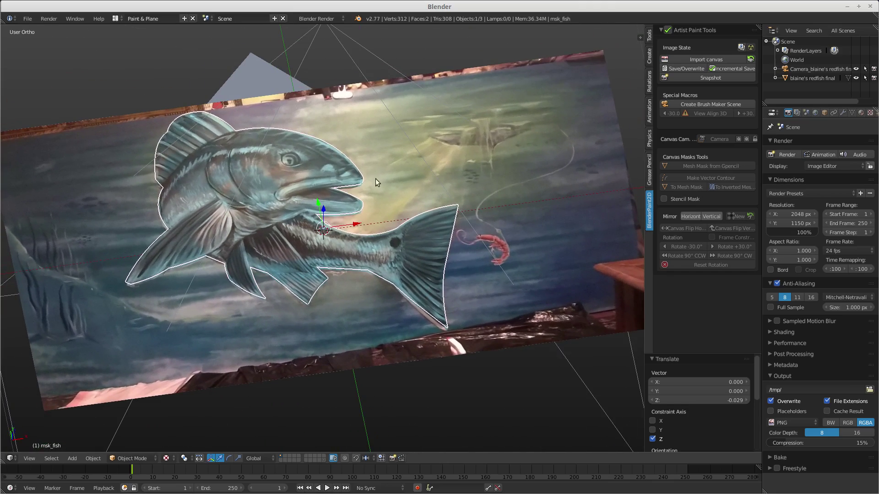
Set the object pass index to 2 for the fish mask and to 1 for the redfish canvas plane.
{"action": "mouse_move", "coordinate": [456, 213]}
{"action": "middle_mouse_down"}
{"action": "mouse_move", "coordinate": [415, 215]}
{"action": "mouse_move", "coordinate": [378, 123]}
{"action": "middle_mouse_up"}
{"action": "middle_click_drag", "start_coordinate": [502, 199], "coordinate": [541, 142]}
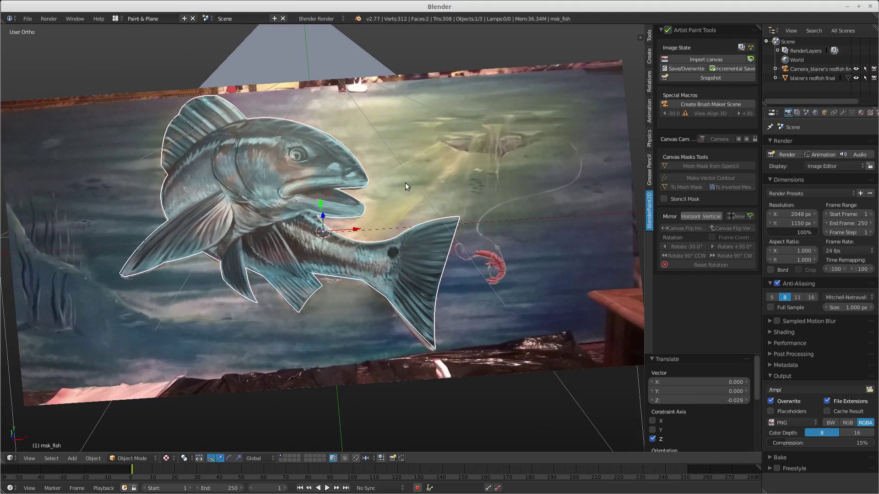
{"action": "mouse_move", "coordinate": [371, 271]}
{"action": "middle_mouse_down"}
{"action": "mouse_move", "coordinate": [340, 213]}
{"action": "mouse_move", "coordinate": [255, 221]}
{"action": "middle_mouse_up"}
{"action": "mouse_move", "coordinate": [350, 216]}
{"action": "middle_mouse_down"}
{"action": "mouse_move", "coordinate": [418, 280]}
{"action": "mouse_move", "coordinate": [402, 254]}
{"action": "mouse_move", "coordinate": [400, 272]}
{"action": "middle_mouse_up"}
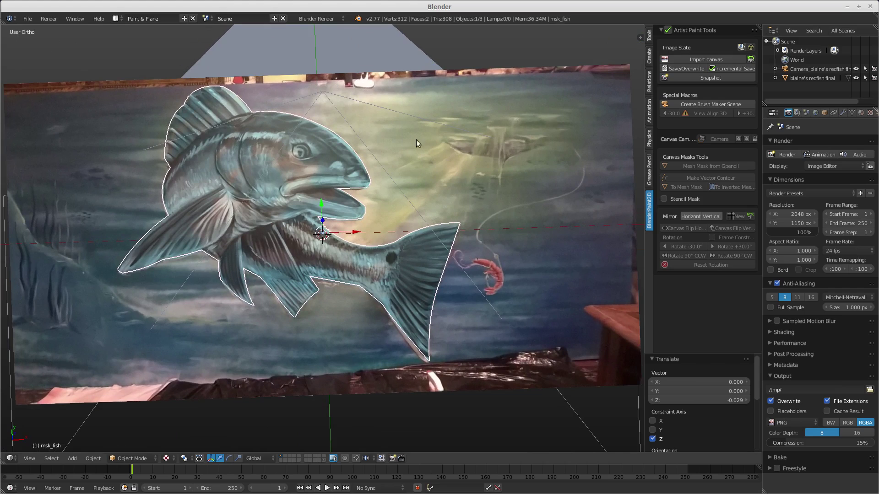
{"action": "left_click", "coordinate": [825, 113]}
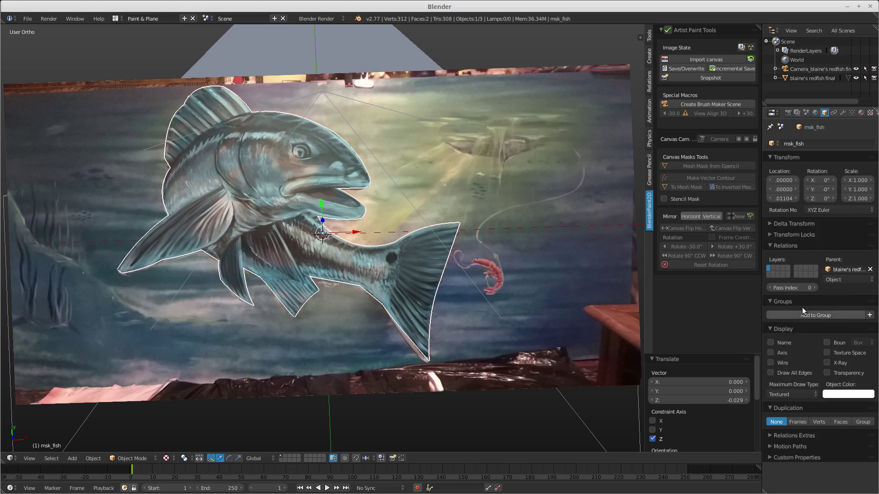
{"action": "left_click", "coordinate": [815, 287]}
{"action": "left_click", "coordinate": [814, 287]}
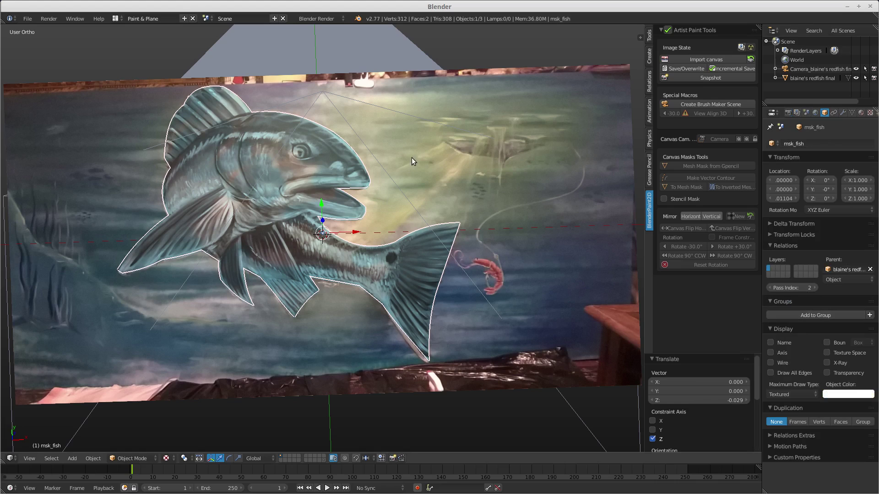
{"action": "right_click", "coordinate": [436, 154]}
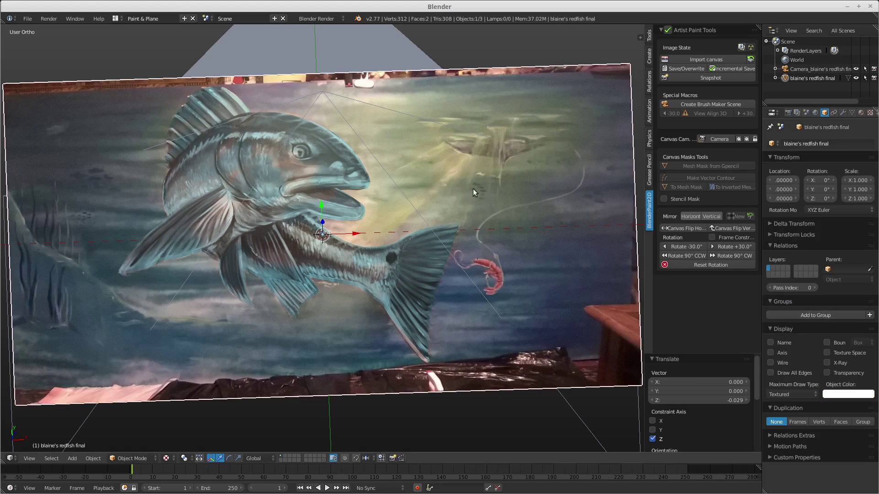
{"action": "left_click", "coordinate": [814, 288]}
{"action": "middle_click_drag", "start_coordinate": [358, 213], "coordinate": [323, 217]}
Switch to the Compositing screen layout and enable Use Nodes and Backdrop in the node editor.
{"action": "left_click", "coordinate": [121, 21]}
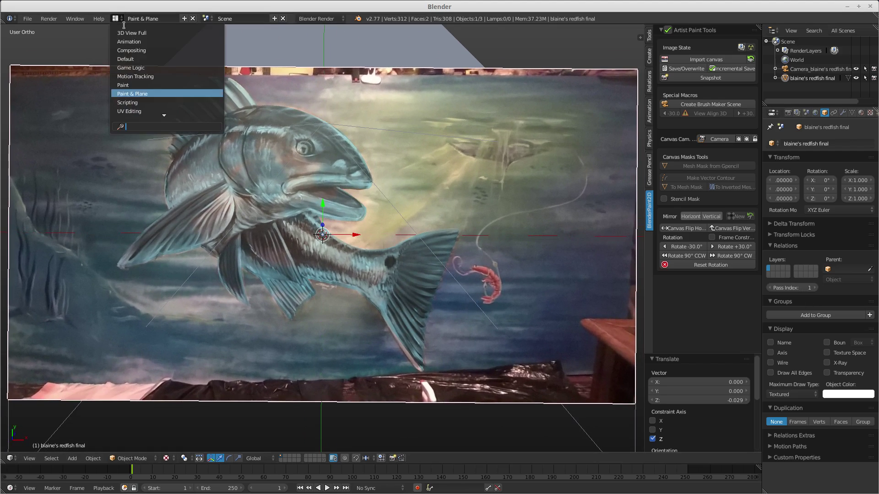
{"action": "left_click", "coordinate": [138, 51]}
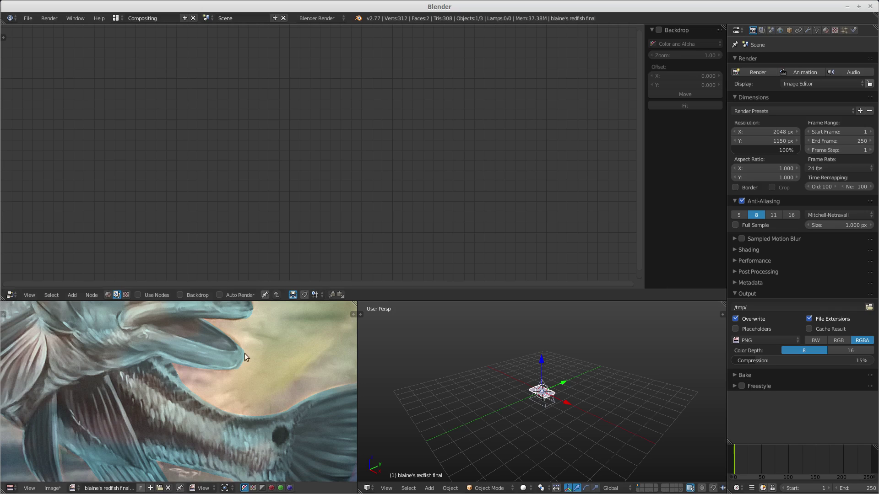
{"action": "scroll", "coordinate": [244, 353], "scroll_direction": "up", "scroll_amount": 1}
{"action": "left_click", "coordinate": [147, 295]}
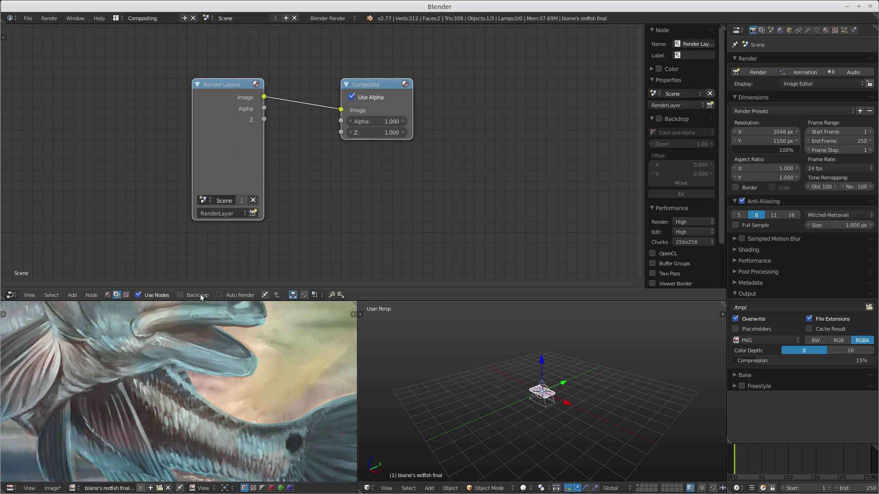
{"action": "left_click", "coordinate": [191, 295]}
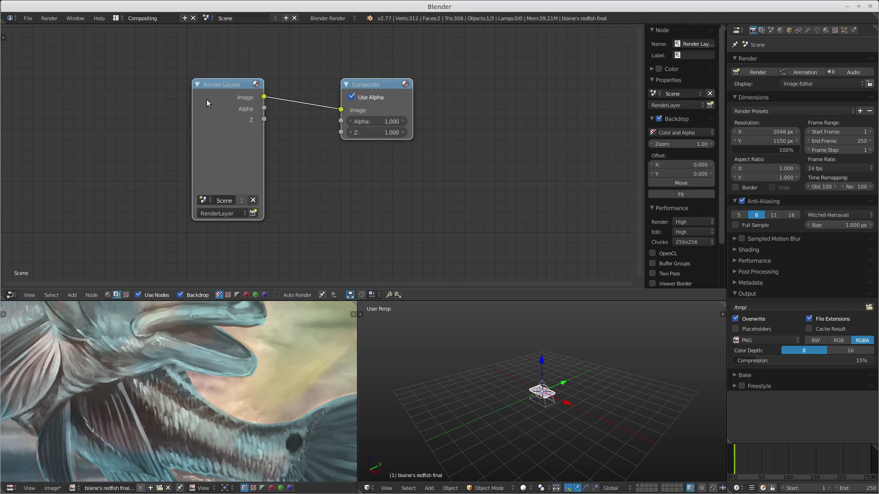
Add a Viewer node fed by the Render Layers image output, and display Viewer Node in the image editor.
{"action": "left_click_drag", "start_coordinate": [207, 100], "coordinate": [126, 95]}
{"action": "key", "text": "shift+a"}
{"action": "mouse_move", "coordinate": [215, 164]}
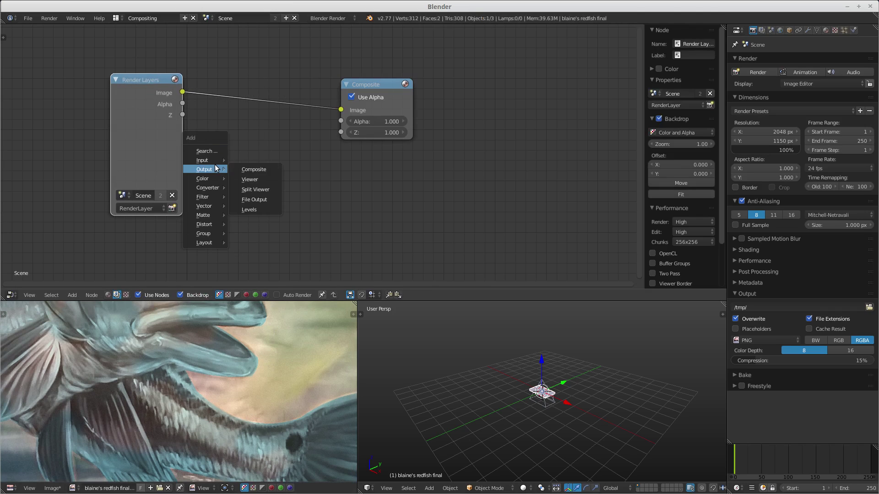
{"action": "left_click", "coordinate": [250, 178]}
{"action": "left_click", "coordinate": [397, 156]}
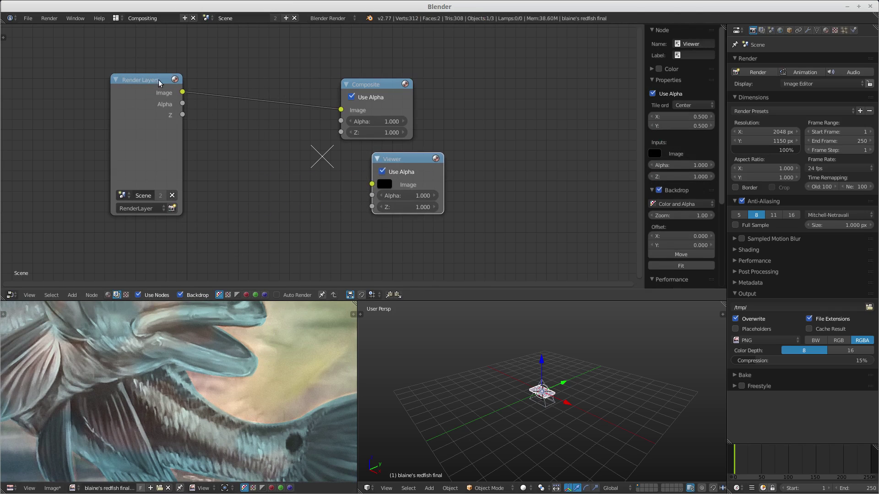
{"action": "left_click", "coordinate": [158, 80], "text": "ctrl+shift"}
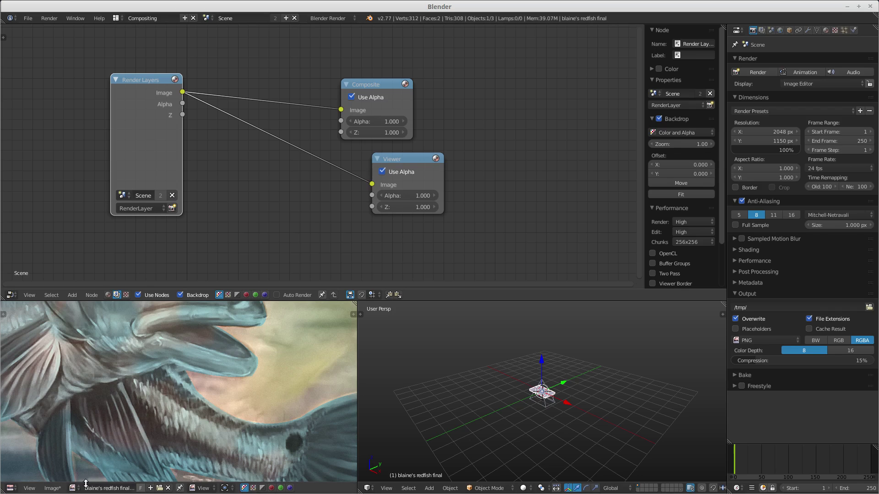
{"action": "left_click", "coordinate": [72, 487]}
{"action": "left_click", "coordinate": [97, 422]}
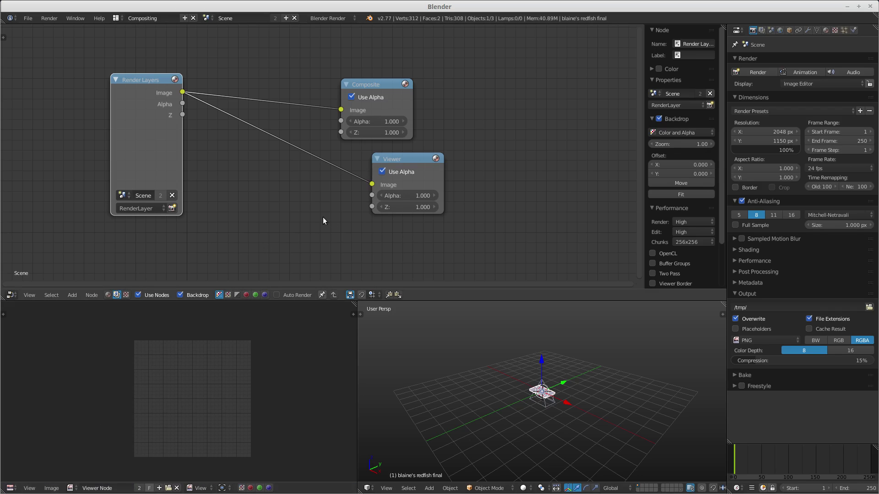
Move the Composite and Viewer nodes farther from Render Layers, and render the scene.
{"action": "left_click_drag", "start_coordinate": [378, 79], "coordinate": [504, 57]}
{"action": "left_click_drag", "start_coordinate": [413, 159], "coordinate": [509, 145]}
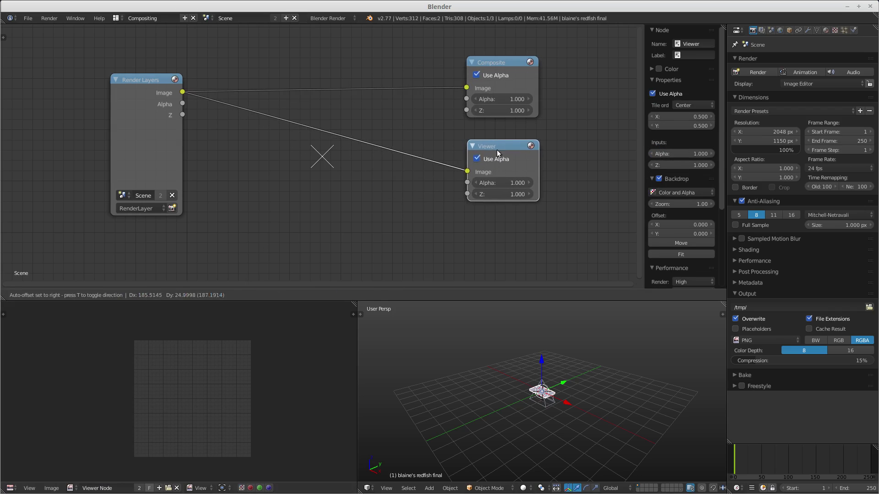
{"action": "left_click", "coordinate": [174, 209]}
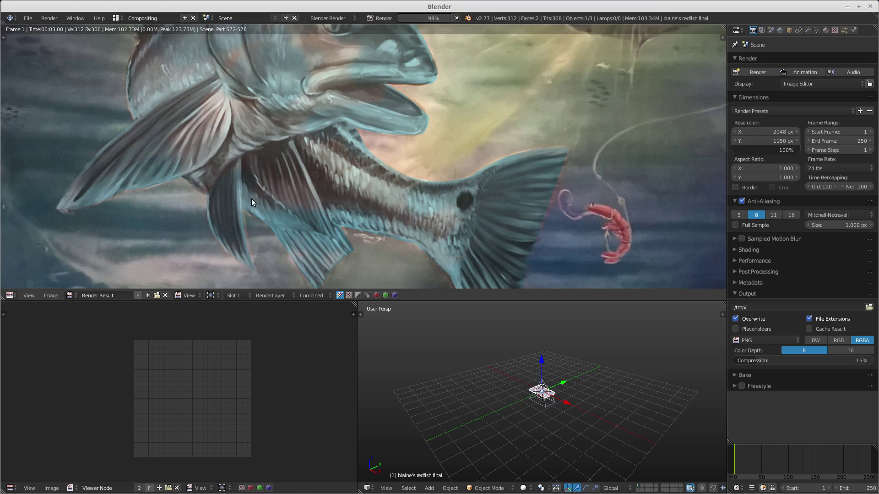
{"action": "key", "text": "Escape"}
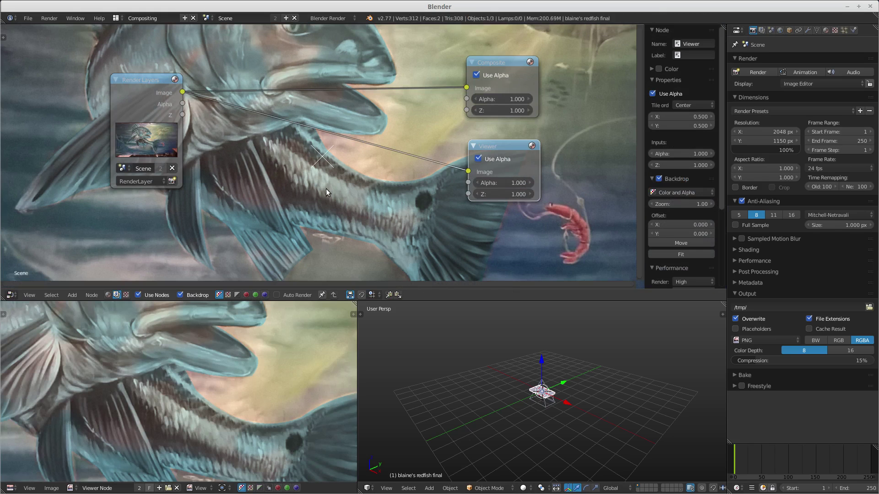
Shrink the compositor backdrop to a zoom of 0.40 and shift the Render Layers node away from the fish.
{"action": "key", "text": "v"}
{"action": "key", "text": "v"}
{"action": "key", "text": "v"}
{"action": "key", "text": "v"}
{"action": "key", "text": "v"}
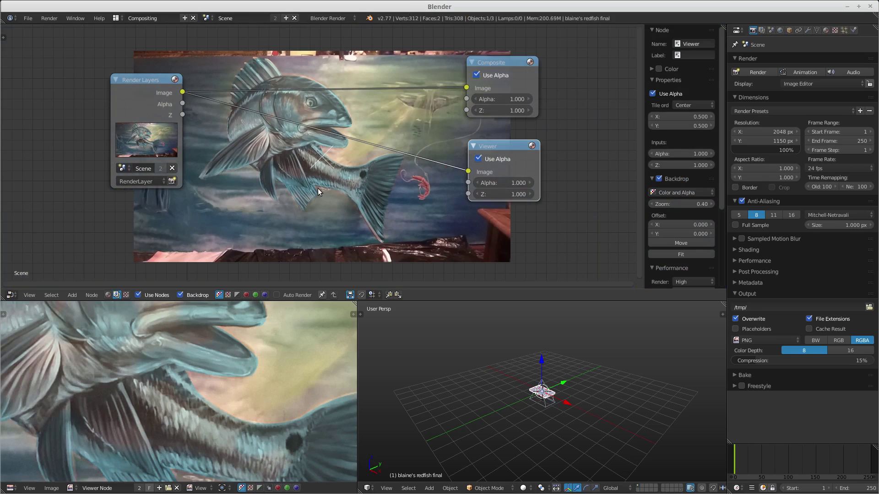
{"action": "middle_click_drag", "start_coordinate": [306, 201], "coordinate": [309, 193]}
{"action": "middle_click_drag", "start_coordinate": [260, 127], "coordinate": [267, 124]}
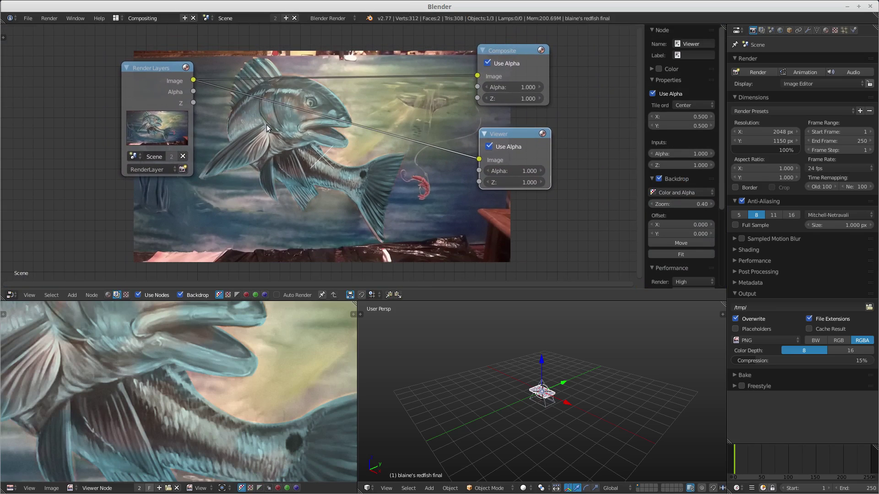
{"action": "left_click_drag", "start_coordinate": [149, 67], "coordinate": [132, 72]}
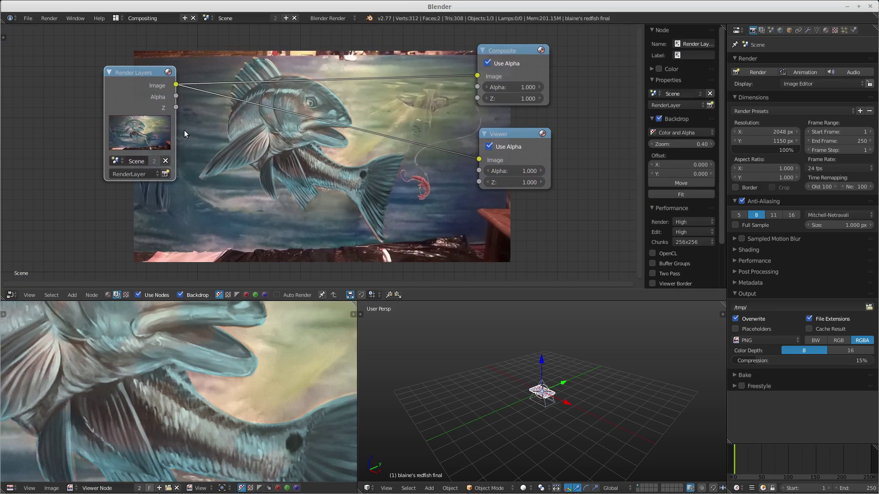
Enable the Object Index pass for the render layer and render the scene again.
{"action": "left_click", "coordinate": [761, 30]}
{"action": "left_click", "coordinate": [742, 225]}
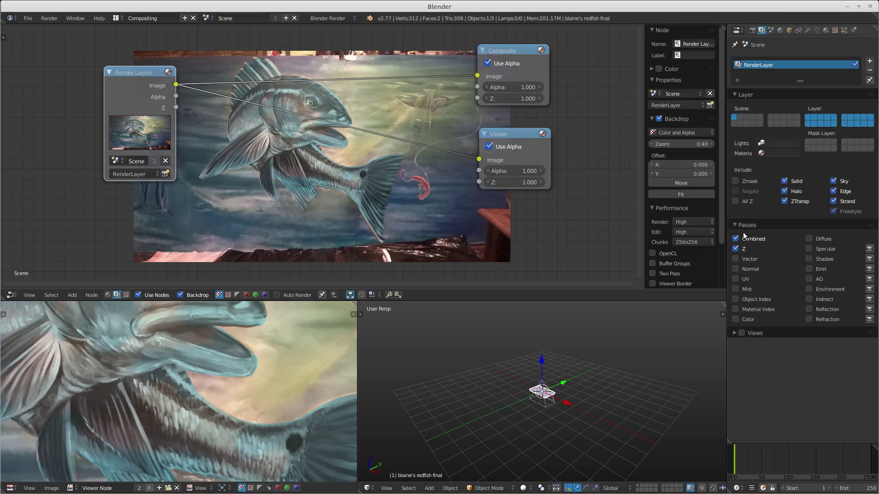
{"action": "left_click", "coordinate": [742, 298]}
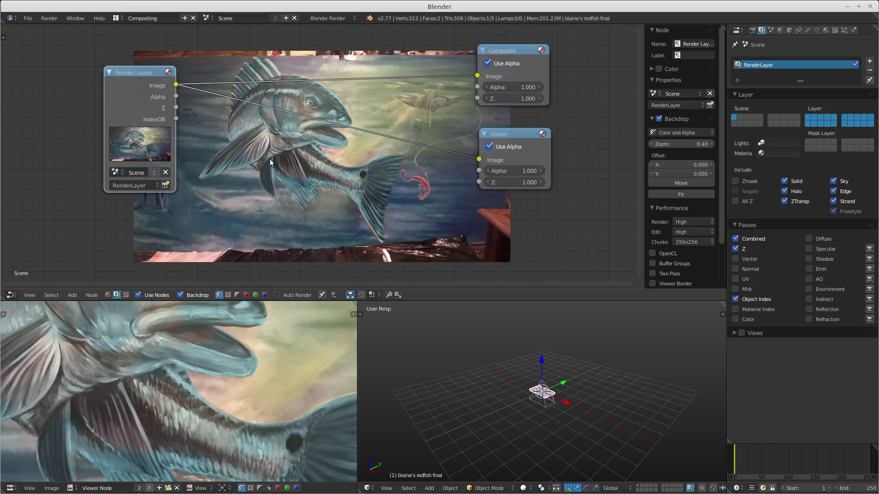
{"action": "key", "text": "F12"}
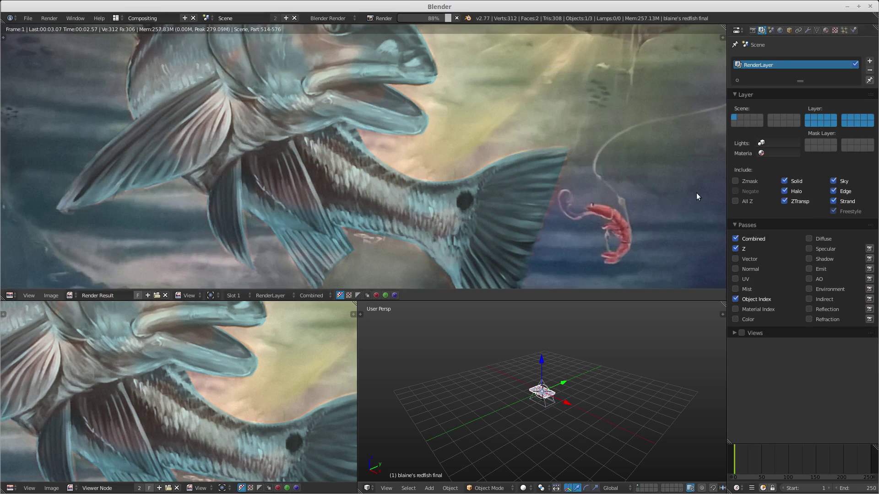
{"action": "key", "text": "Escape"}
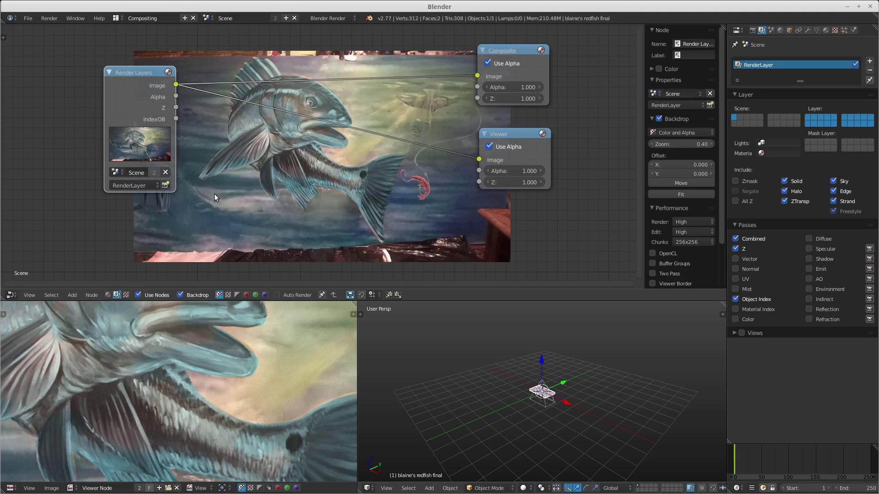
Add an ID Mask converter node beside and below Render Layers, and turn off the backdrop.
{"action": "key", "text": "shift+a"}
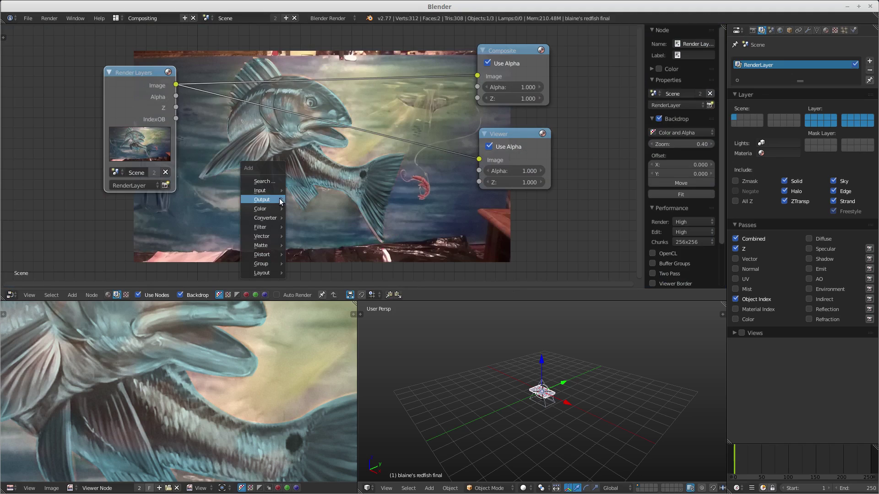
{"action": "mouse_move", "coordinate": [270, 238]}
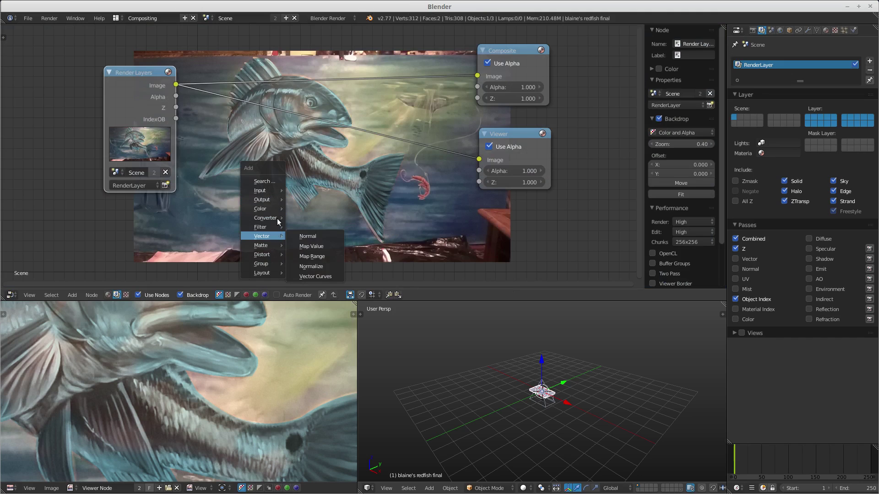
{"action": "mouse_move", "coordinate": [273, 219]}
{"action": "left_click", "coordinate": [326, 258]}
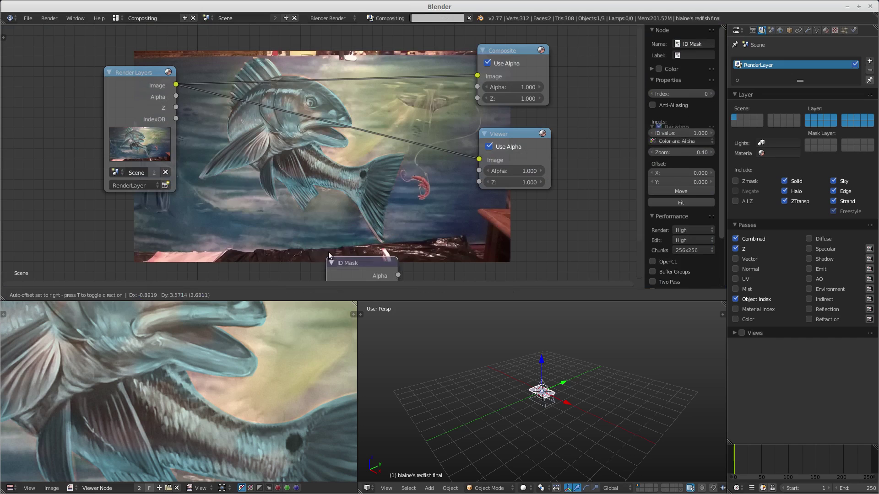
{"action": "left_click", "coordinate": [198, 177]}
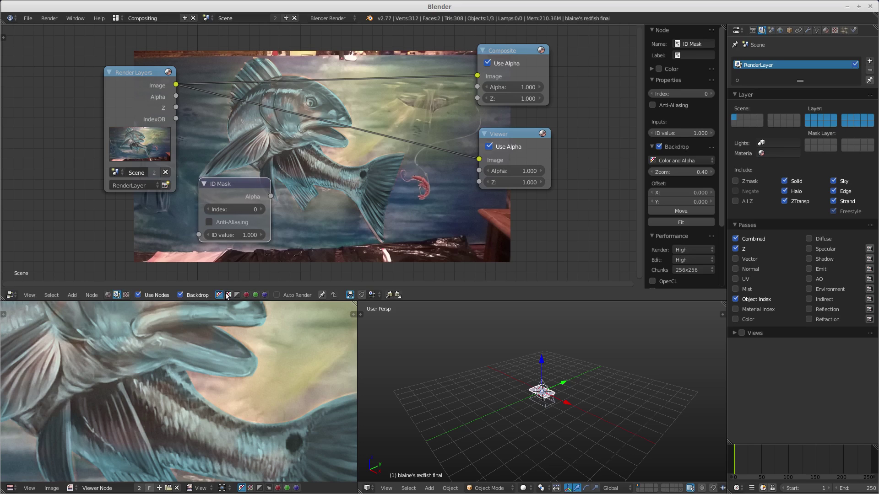
{"action": "left_click", "coordinate": [180, 295]}
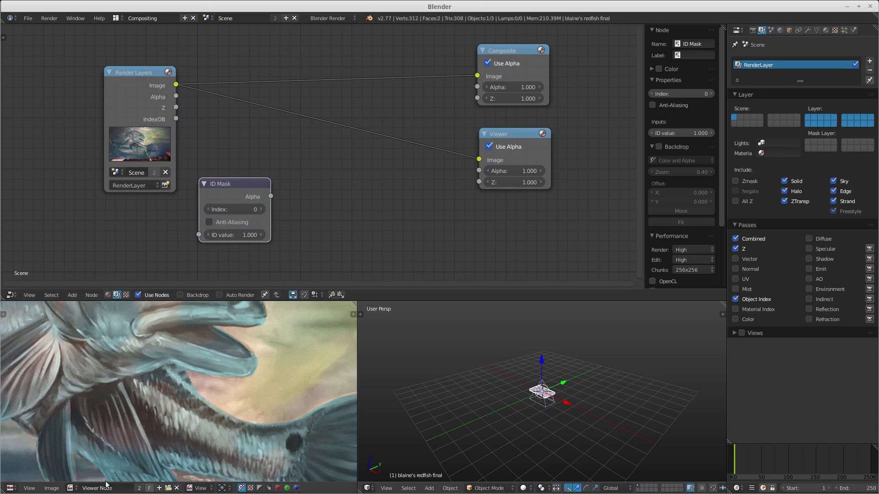
Set the ID Mask index to 2 and connect the Render Layers IndexOB output to its ID value.
{"action": "mouse_move", "coordinate": [270, 370]}
{"action": "middle_mouse_down"}
{"action": "mouse_move", "coordinate": [243, 365]}
{"action": "mouse_move", "coordinate": [223, 383]}
{"action": "middle_mouse_up"}
{"action": "scroll", "coordinate": [264, 361], "scroll_direction": "down", "scroll_amount": 7}
{"action": "mouse_move", "coordinate": [245, 182]}
{"action": "left_mouse_down"}
{"action": "mouse_move", "coordinate": [202, 210]}
{"action": "mouse_move", "coordinate": [257, 183]}
{"action": "left_mouse_up"}
{"action": "left_click", "coordinate": [242, 228]}
{"action": "left_click", "coordinate": [242, 227]}
{"action": "left_click_drag", "start_coordinate": [177, 120], "coordinate": [198, 235]}
{"action": "left_click_drag", "start_coordinate": [228, 183], "coordinate": [238, 190]}
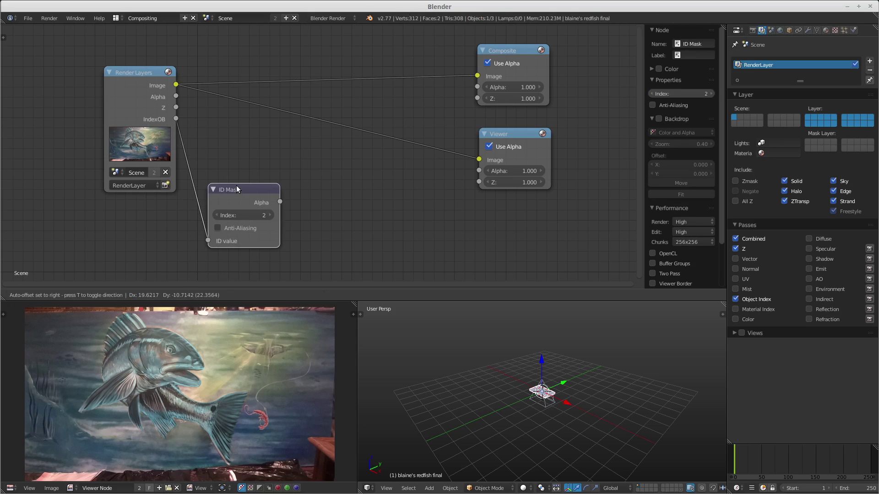
Move Render Layers away from the ID Mask node and add a Blur filter node beside ID Mask.
{"action": "left_click_drag", "start_coordinate": [131, 81], "coordinate": [75, 94]}
{"action": "key", "text": "shift+a"}
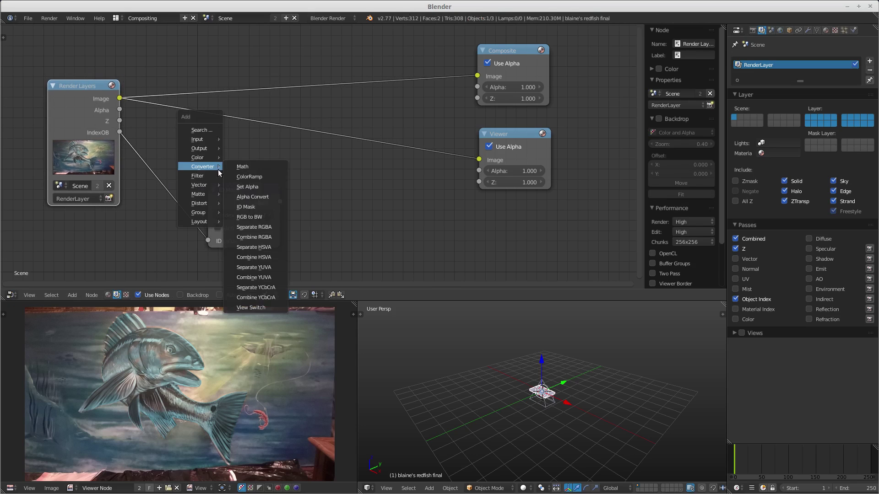
{"action": "mouse_move", "coordinate": [205, 175]}
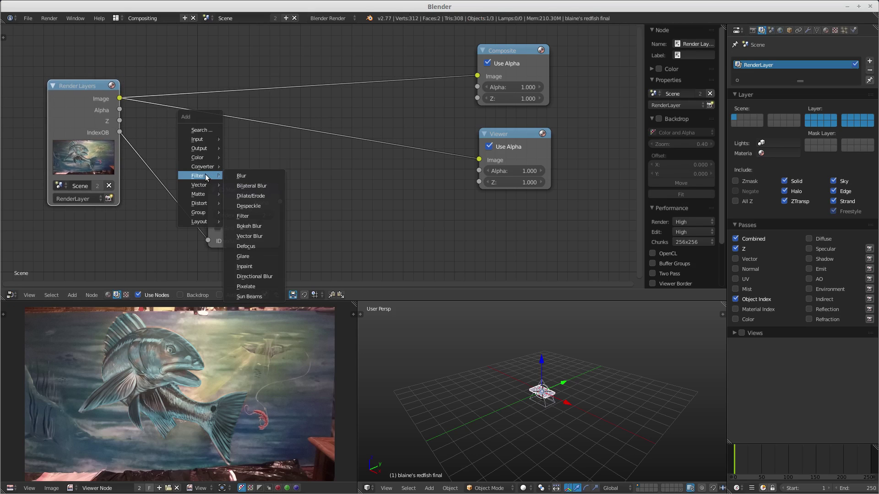
{"action": "left_click", "coordinate": [258, 174]}
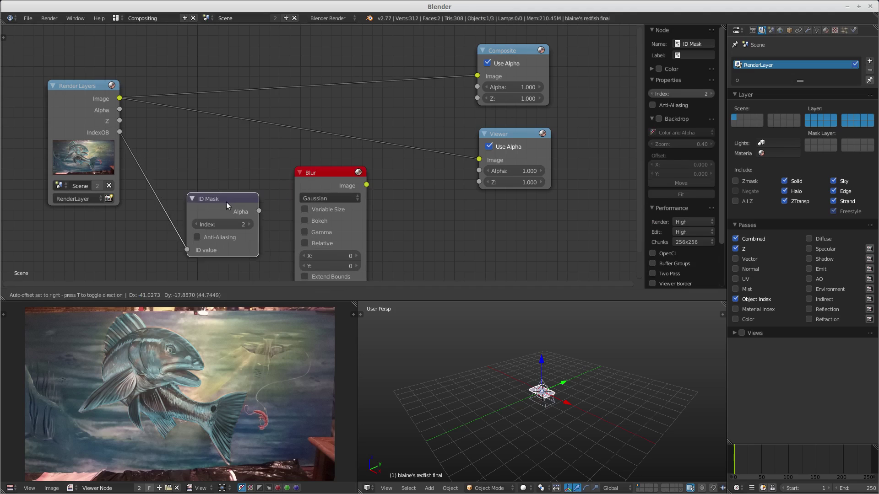
{"action": "left_click", "coordinate": [255, 205]}
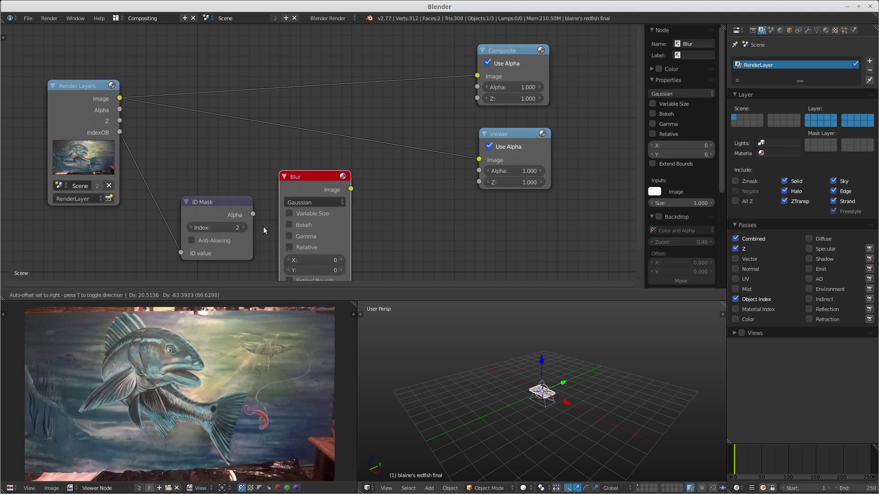
{"action": "left_click", "coordinate": [255, 216]}
Connect the ID Mask Alpha output to the Blur node's Image input and reposition both nodes below the Render Layers image link.
{"action": "left_click_drag", "start_coordinate": [253, 214], "coordinate": [280, 243]}
{"action": "left_click_drag", "start_coordinate": [231, 200], "coordinate": [219, 208]}
{"action": "left_click_drag", "start_coordinate": [279, 129], "coordinate": [255, 133]}
{"action": "left_click_drag", "start_coordinate": [119, 98], "coordinate": [478, 160]}
{"action": "left_click_drag", "start_coordinate": [266, 139], "coordinate": [264, 152]}
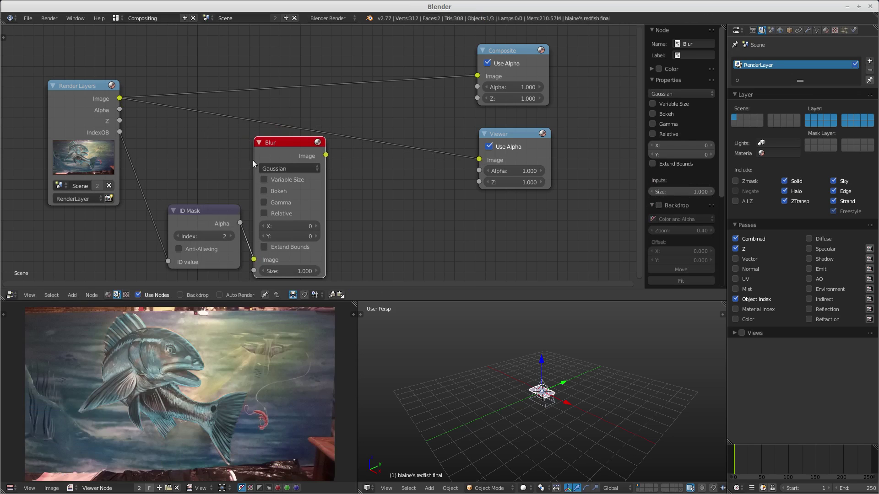
{"action": "left_click_drag", "start_coordinate": [198, 212], "coordinate": [179, 206]}
{"action": "left_click_drag", "start_coordinate": [276, 146], "coordinate": [261, 159]}
Insert a Mix colour node into the Render Layers to Viewer link and connect the Blur Image output to its Fac input.
{"action": "key", "text": "shift+a"}
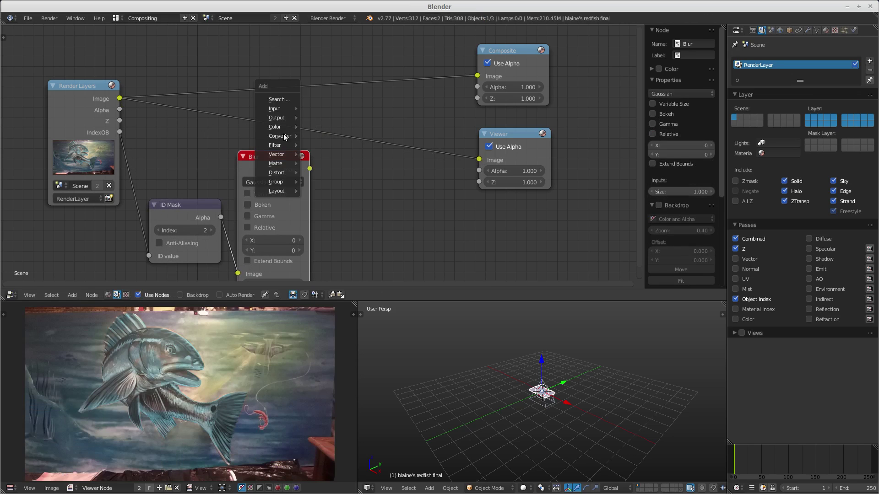
{"action": "mouse_move", "coordinate": [285, 126]}
{"action": "left_click", "coordinate": [333, 126]}
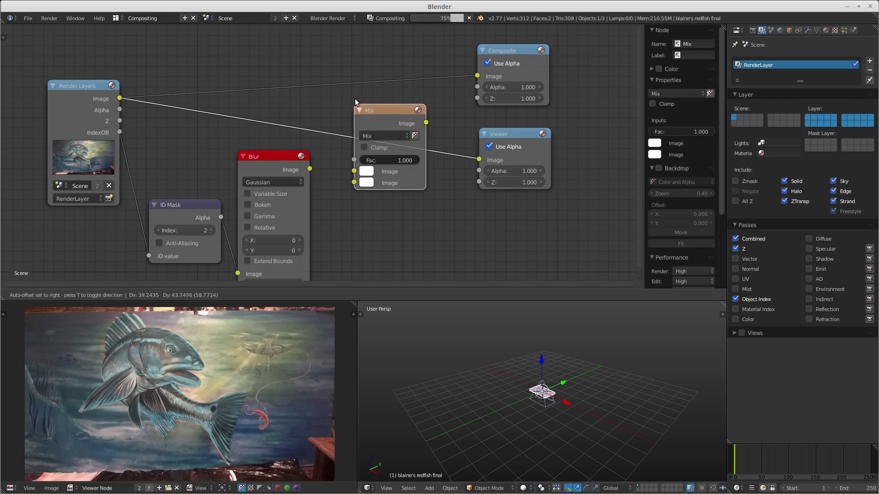
{"action": "left_click", "coordinate": [294, 160]}
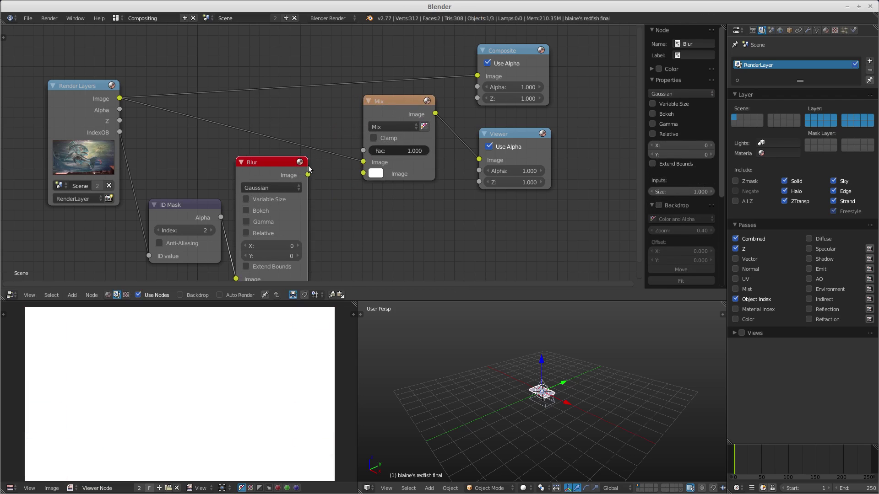
{"action": "left_click_drag", "start_coordinate": [308, 175], "coordinate": [362, 151]}
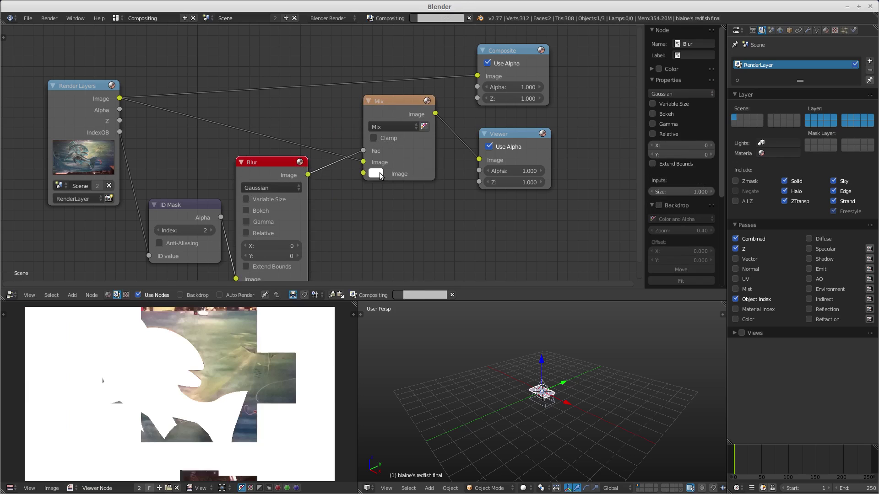
Set the Mix node's blend type to Color and its second Image colour to a light blue.
{"action": "left_click", "coordinate": [400, 127]}
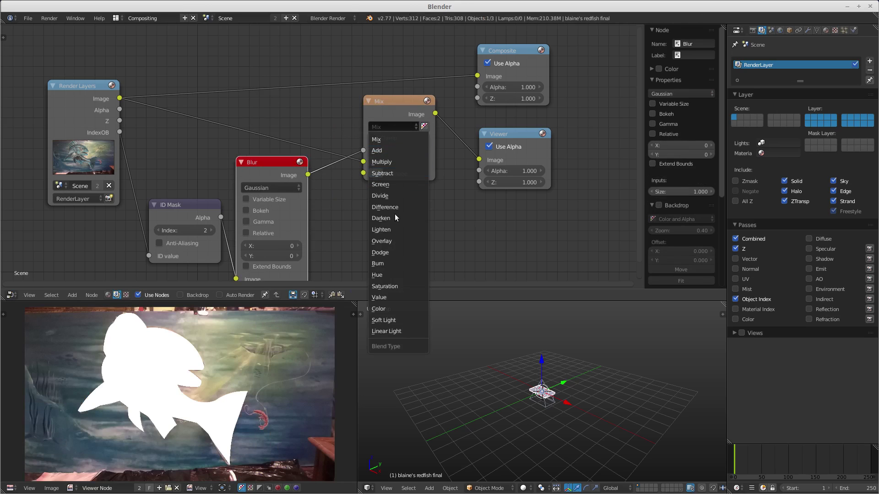
{"action": "left_click", "coordinate": [380, 308]}
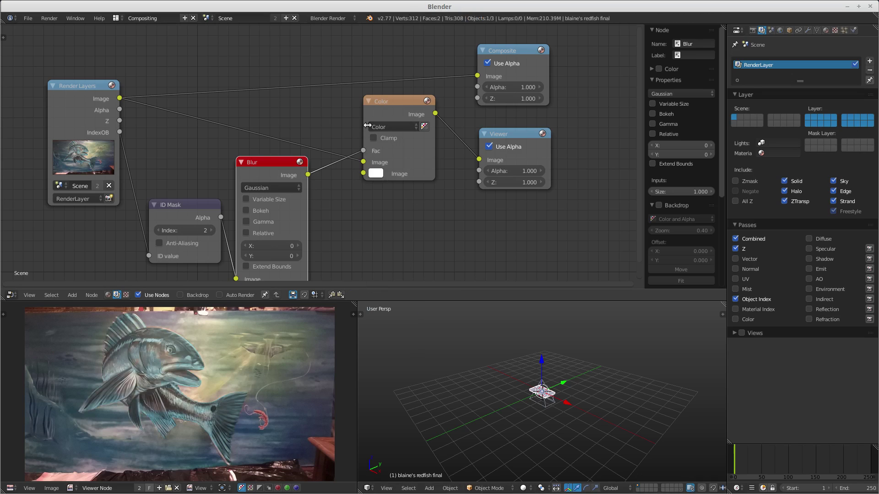
{"action": "left_click", "coordinate": [378, 173]}
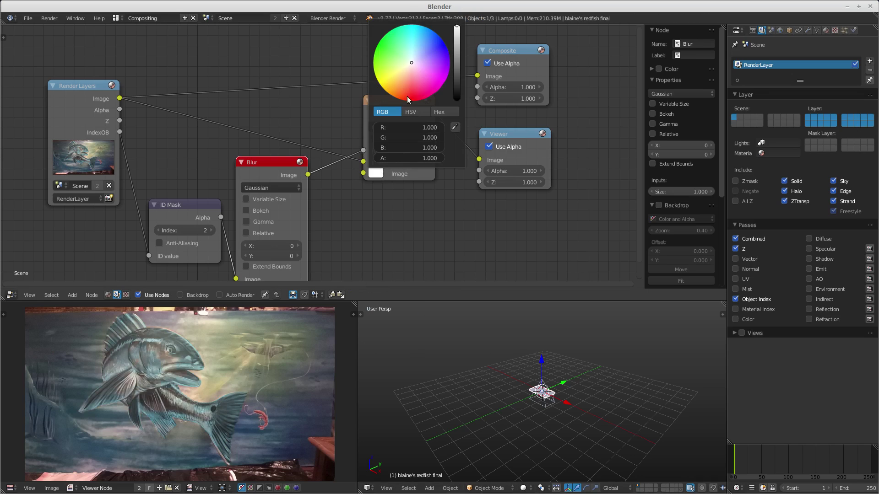
{"action": "left_click_drag", "start_coordinate": [424, 55], "coordinate": [428, 48]}
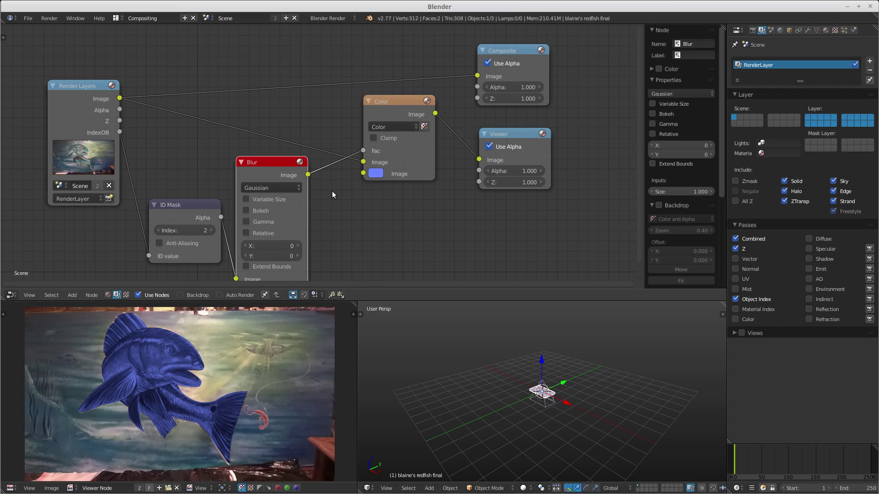
Set the Blur node's X and Y values to 4 to soften the fish mask's edge.
{"action": "left_click", "coordinate": [298, 246]}
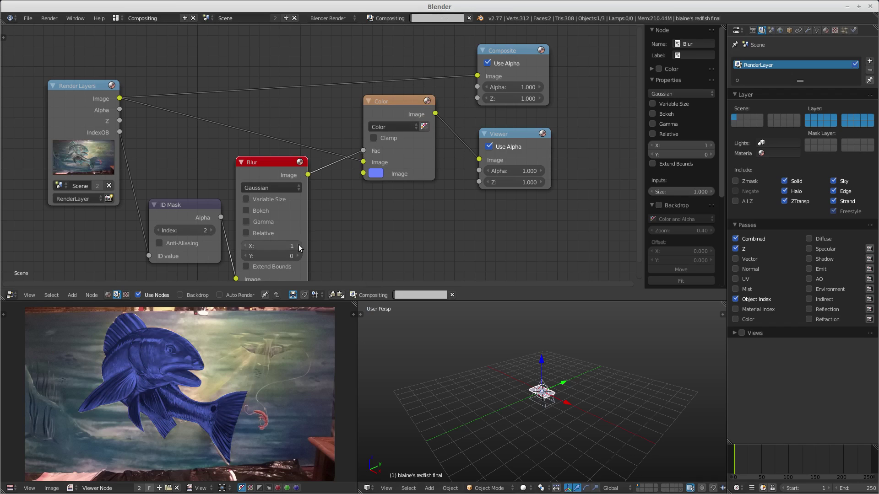
{"action": "left_click", "coordinate": [298, 246]}
{"action": "left_click", "coordinate": [298, 246]}
{"action": "left_click", "coordinate": [298, 246]}
{"action": "left_click", "coordinate": [298, 254]}
{"action": "left_click", "coordinate": [298, 254]}
{"action": "left_click", "coordinate": [298, 255]}
{"action": "left_click", "coordinate": [298, 255]}
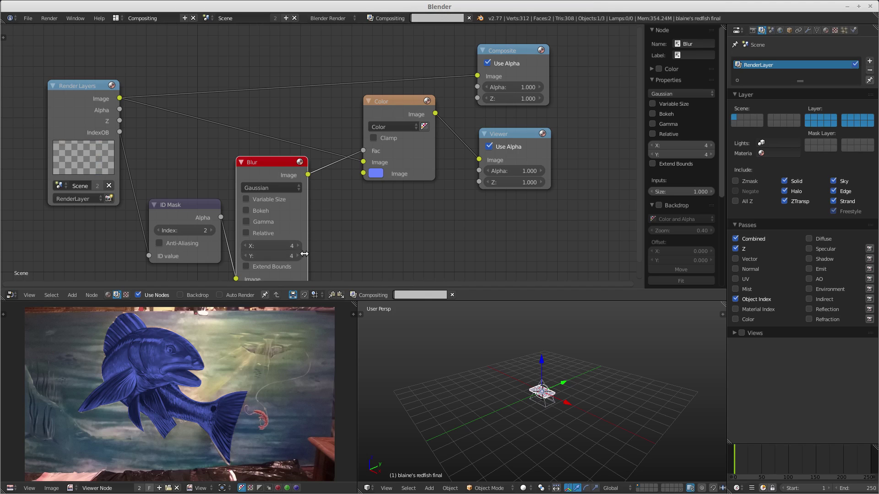
{"action": "scroll", "coordinate": [205, 353], "scroll_direction": "up", "scroll_amount": 4}
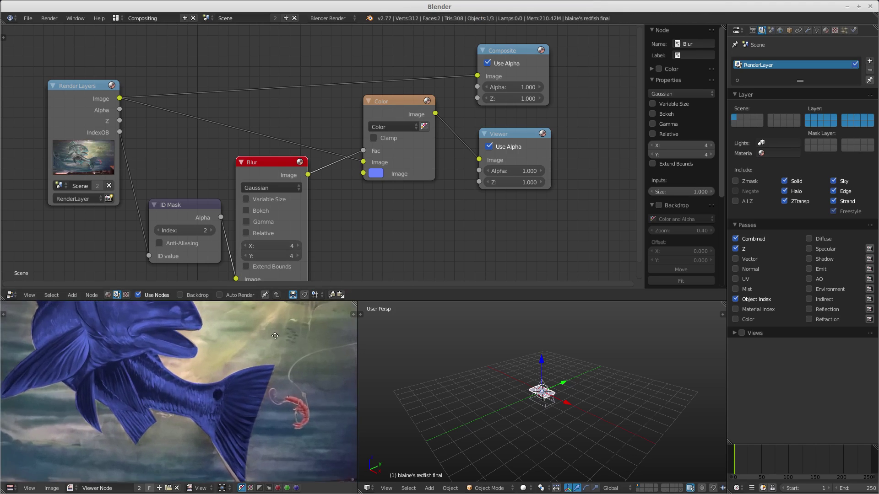
{"action": "middle_click_drag", "start_coordinate": [341, 309], "coordinate": [278, 387], "text": "ctrl"}
{"action": "middle_click_drag", "start_coordinate": [245, 306], "coordinate": [257, 376]}
Spread out the Render Layers, ID Mask and Blur nodes to leave free space before the Color mix node.
{"action": "left_click_drag", "start_coordinate": [95, 85], "coordinate": [53, 80]}
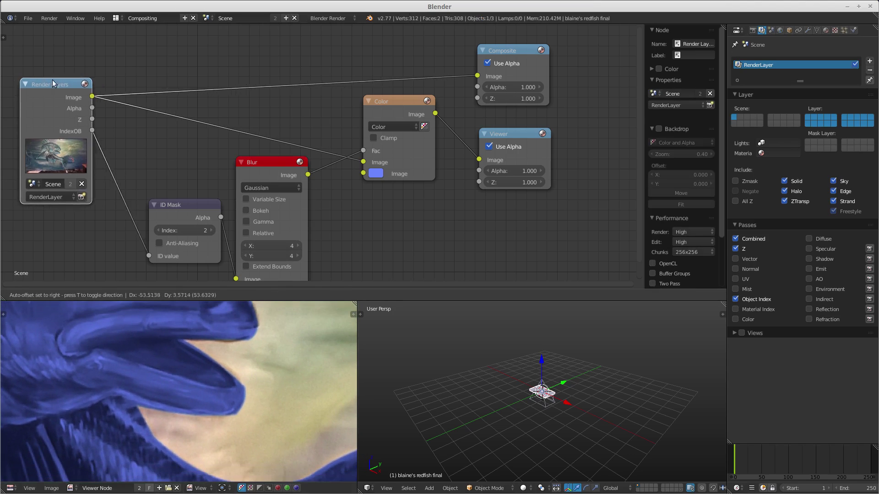
{"action": "left_click_drag", "start_coordinate": [200, 207], "coordinate": [156, 203]}
{"action": "left_click_drag", "start_coordinate": [252, 169], "coordinate": [200, 173]}
{"action": "mouse_move", "coordinate": [404, 114]}
{"action": "left_mouse_down"}
{"action": "mouse_move", "coordinate": [377, 112]}
{"action": "mouse_move", "coordinate": [397, 111]}
{"action": "left_mouse_up"}
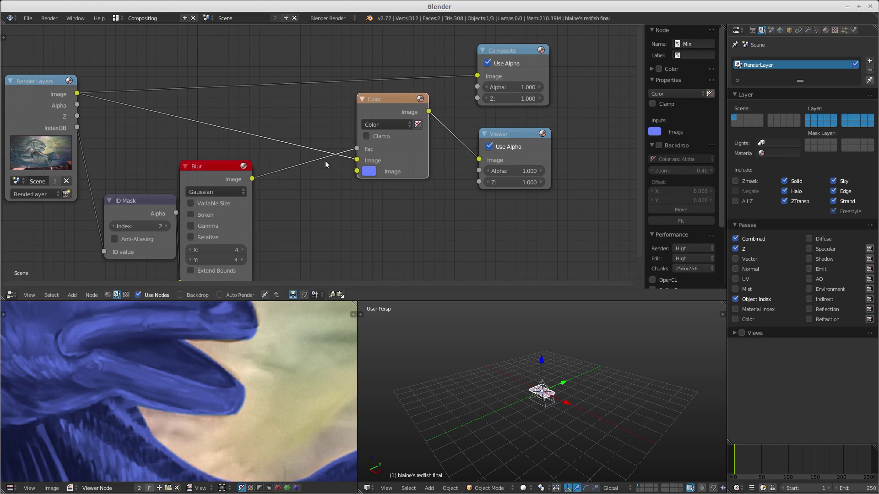
{"action": "left_click_drag", "start_coordinate": [209, 166], "coordinate": [220, 165]}
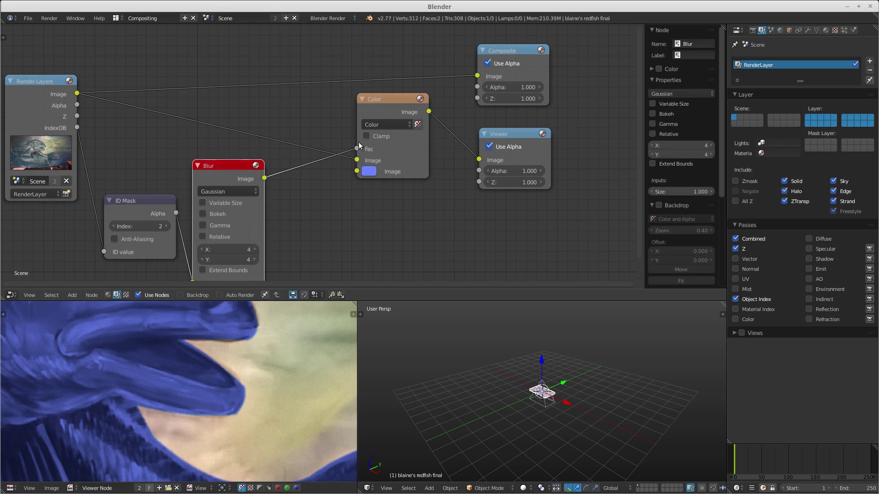
{"action": "left_click_drag", "start_coordinate": [383, 98], "coordinate": [378, 95]}
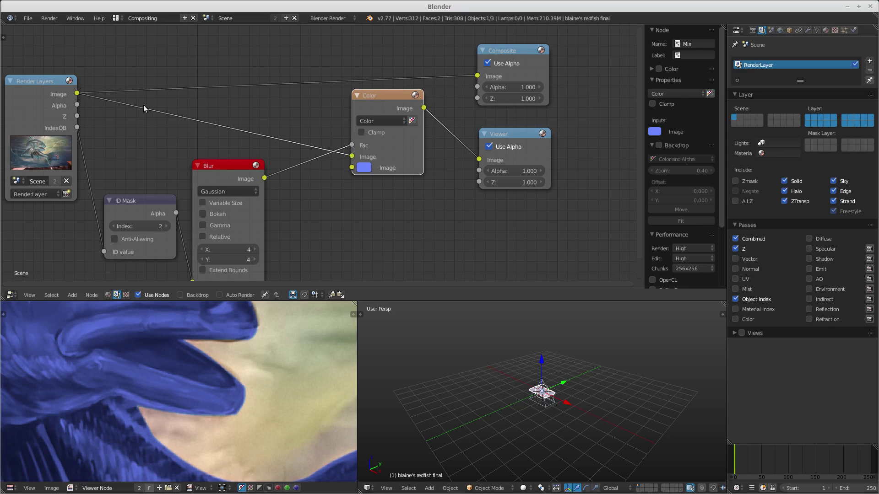
{"action": "left_click_drag", "start_coordinate": [226, 166], "coordinate": [236, 193]}
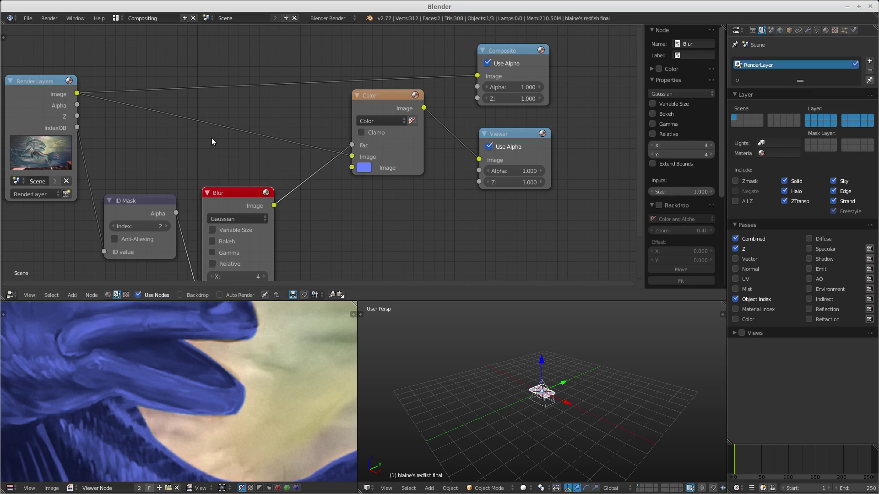
{"action": "left_click_drag", "start_coordinate": [371, 103], "coordinate": [381, 99]}
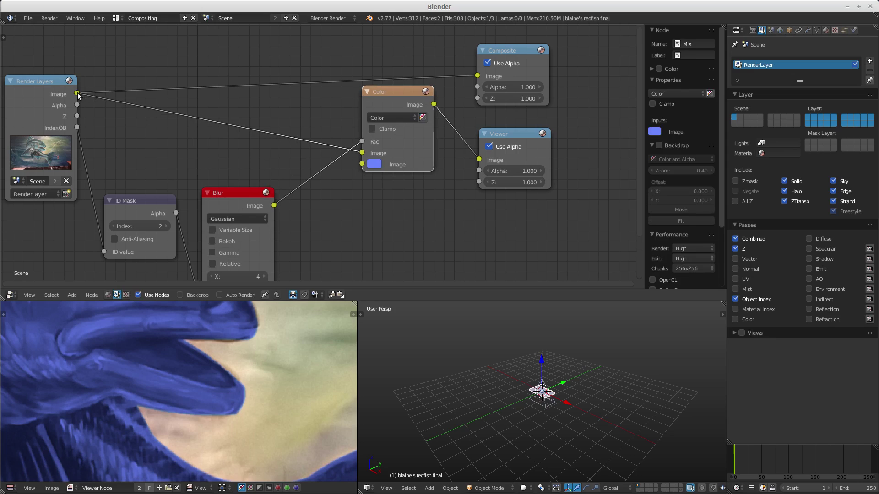
Connect the Render Layers Image output to the Color mix node's second Image input and shift the Blur node aside.
{"action": "left_click_drag", "start_coordinate": [77, 95], "coordinate": [362, 165]}
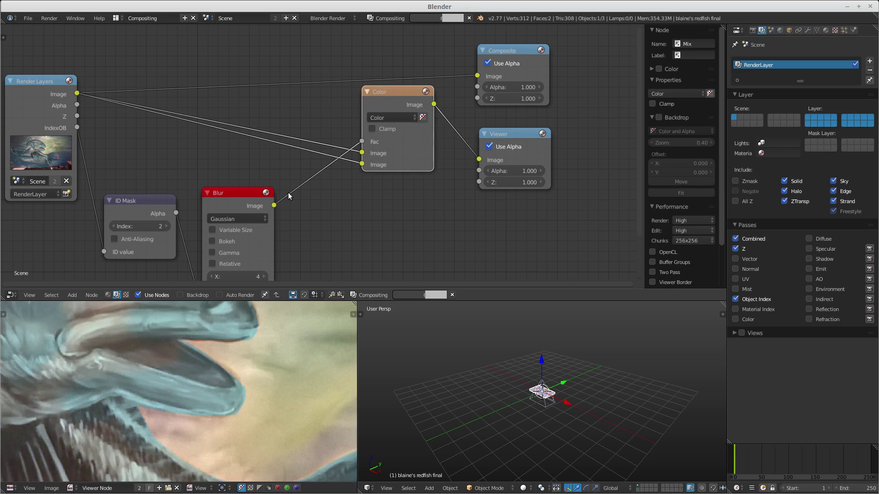
{"action": "left_click", "coordinate": [229, 195]}
{"action": "left_click_drag", "start_coordinate": [229, 195], "coordinate": [219, 201]}
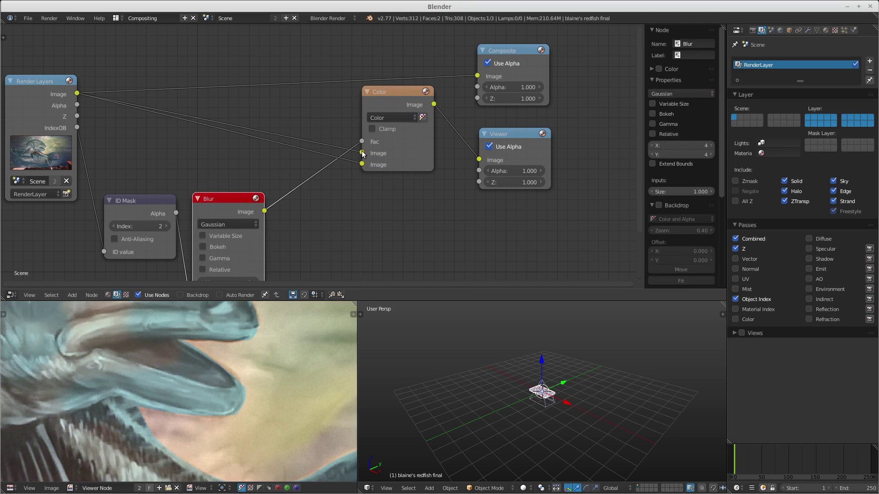
Insert a Glare filter node into the link to the Color mix node's second Image input and set its Threshold to 0.000.
{"action": "key", "text": "shift+a"}
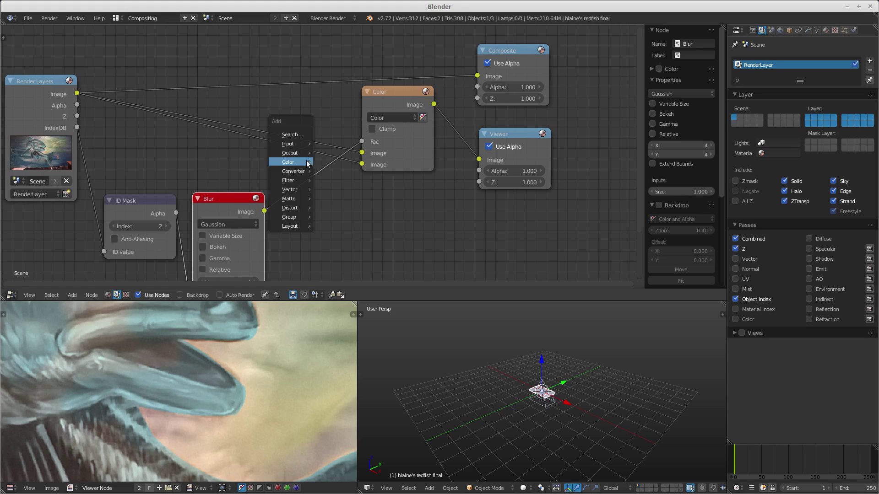
{"action": "mouse_move", "coordinate": [306, 162]}
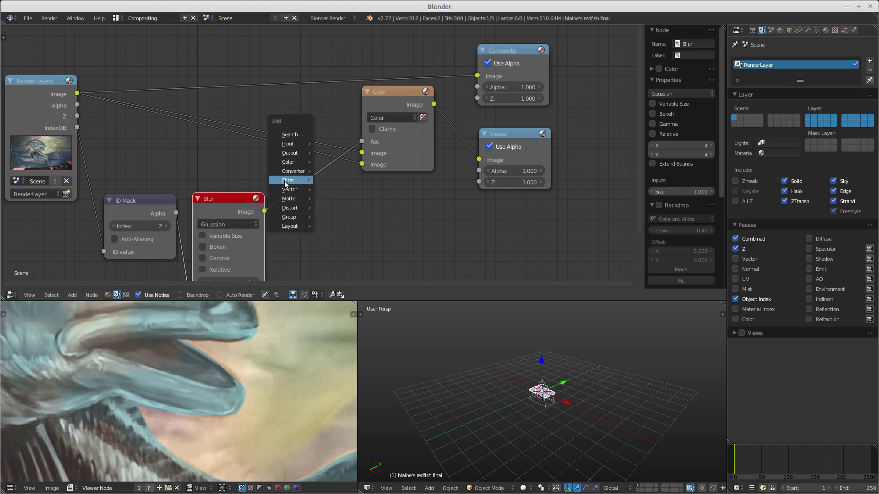
{"action": "mouse_move", "coordinate": [308, 180]}
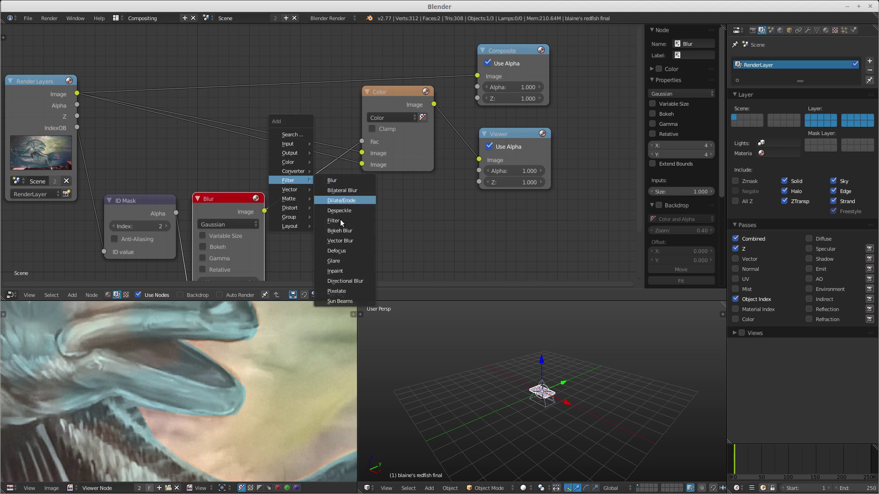
{"action": "left_click", "coordinate": [342, 261]}
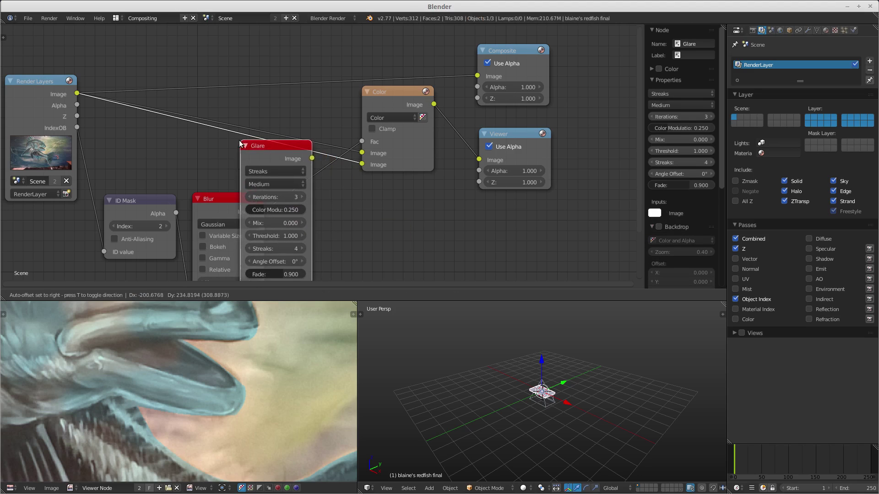
{"action": "left_click", "coordinate": [222, 132]}
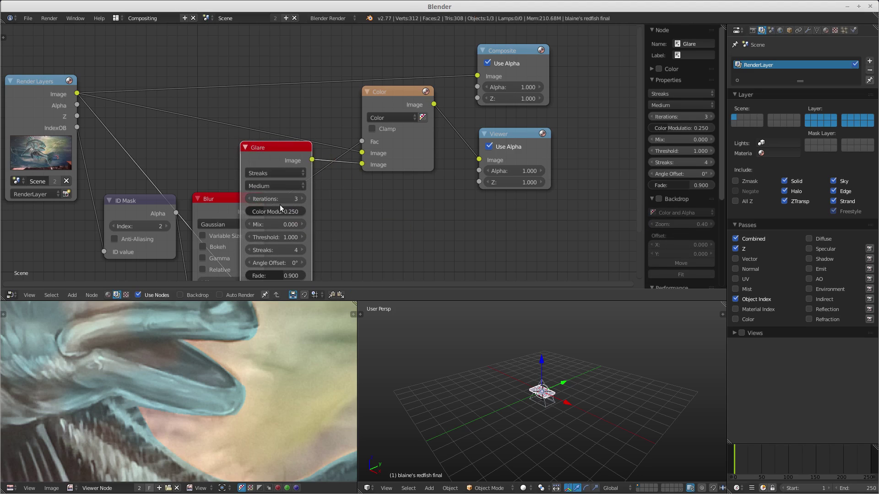
{"action": "left_click_drag", "start_coordinate": [279, 237], "coordinate": [246, 245]}
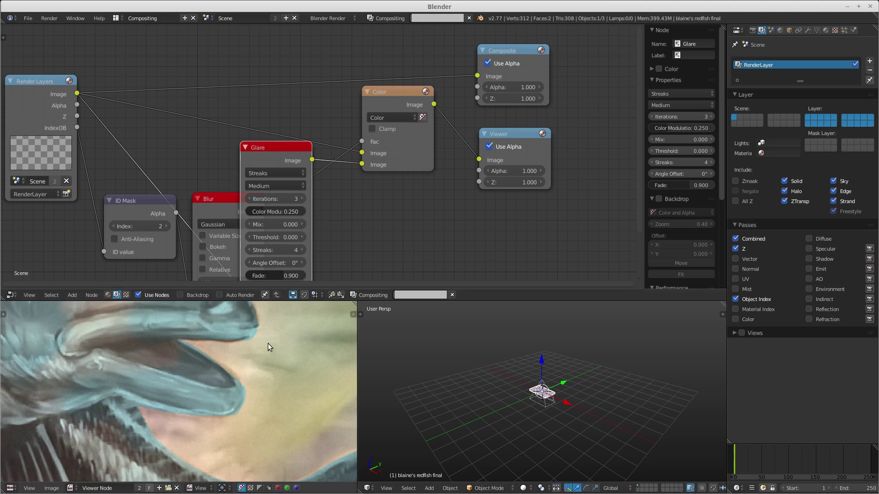
{"action": "middle_click_drag", "start_coordinate": [268, 344], "coordinate": [231, 392], "text": "ctrl"}
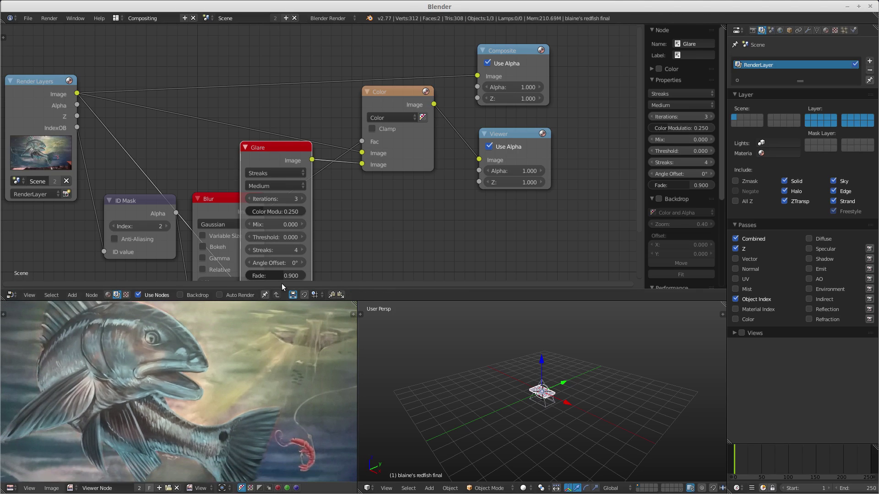
Move the ID Mask and Blur nodes clear of the Glare node and set the glare type to Ghosts.
{"action": "left_click_drag", "start_coordinate": [227, 197], "coordinate": [216, 218]}
{"action": "left_click_drag", "start_coordinate": [131, 207], "coordinate": [90, 245]}
{"action": "left_click_drag", "start_coordinate": [192, 223], "coordinate": [126, 234]}
{"action": "left_click_drag", "start_coordinate": [273, 154], "coordinate": [278, 162]}
{"action": "middle_click_drag", "start_coordinate": [384, 204], "coordinate": [366, 179]}
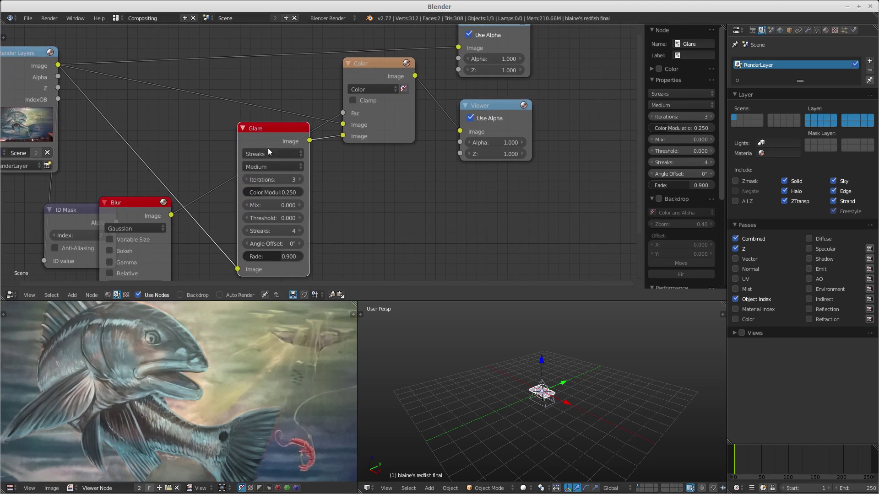
{"action": "left_click", "coordinate": [279, 154]}
{"action": "left_click", "coordinate": [274, 136]}
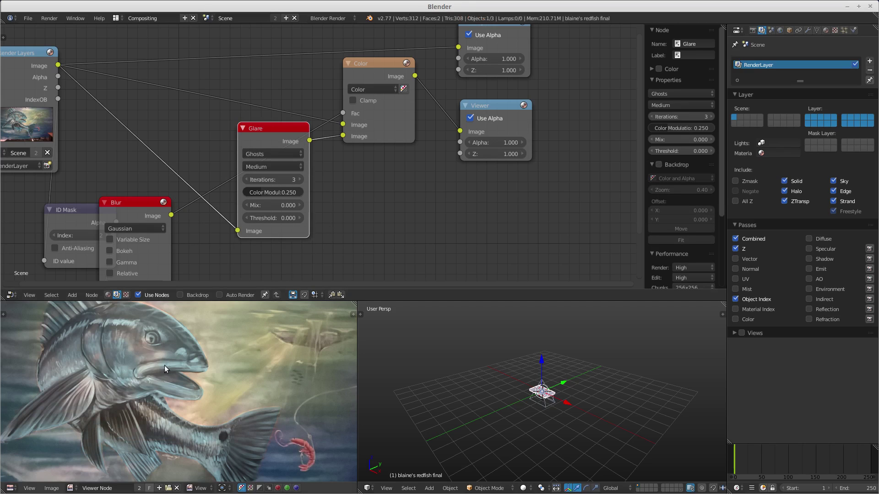
Lower the Glare node and insert a second Mix node between it and the Color mix node's second Image input.
{"action": "left_click_drag", "start_coordinate": [284, 127], "coordinate": [250, 178]}
{"action": "key", "text": "shift+a"}
{"action": "mouse_move", "coordinate": [297, 187]}
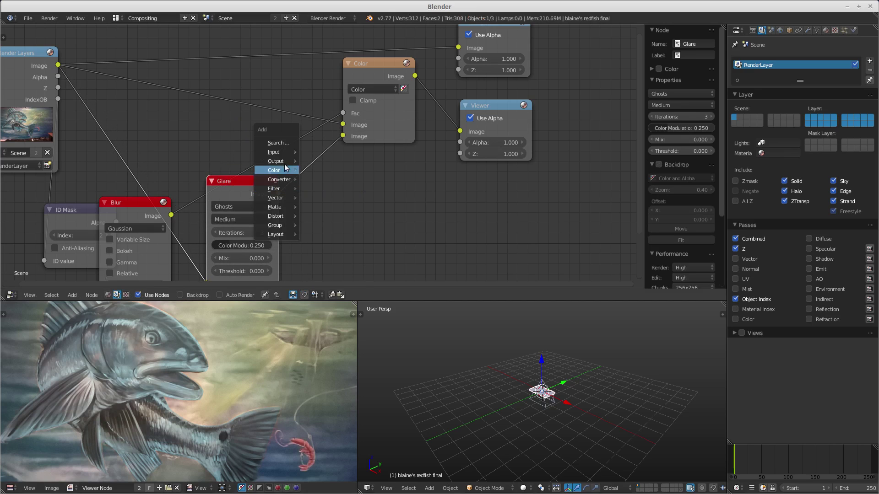
{"action": "mouse_move", "coordinate": [279, 170]}
{"action": "left_click", "coordinate": [320, 171]}
{"action": "left_click", "coordinate": [325, 166]}
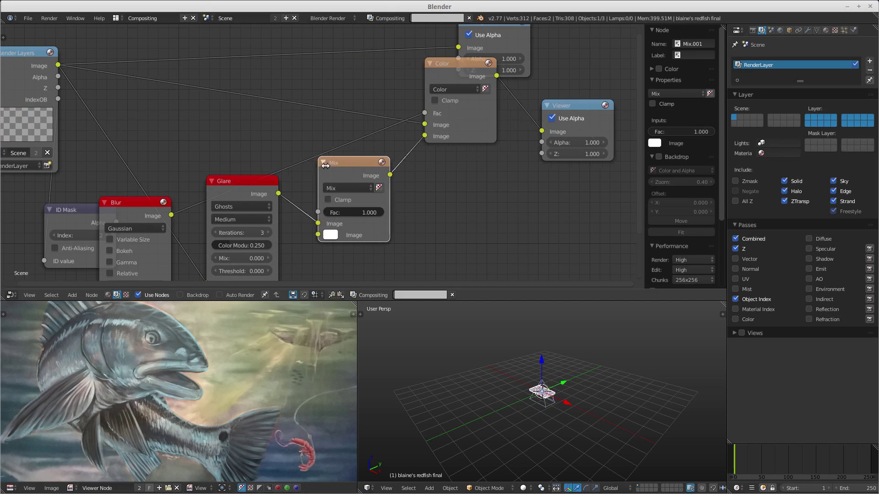
Set the new Mix node's blend type to Color and its second Image input to a light orange.
{"action": "left_click", "coordinate": [354, 188]}
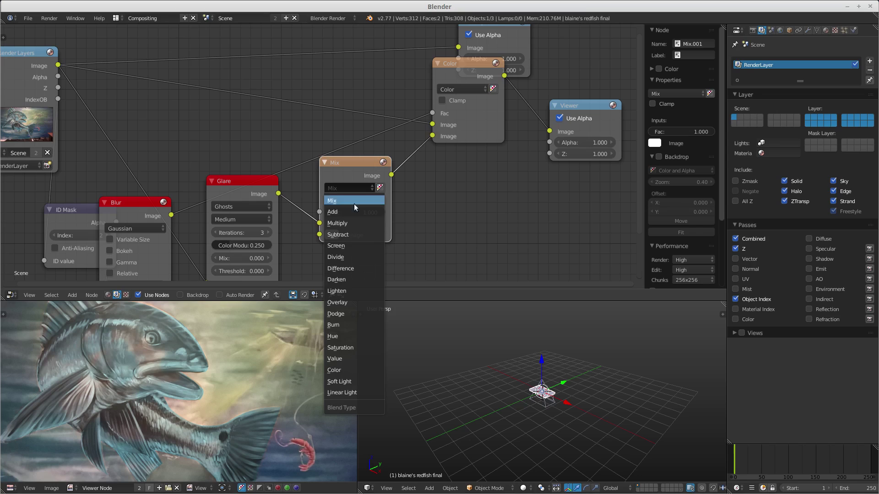
{"action": "left_click", "coordinate": [338, 369]}
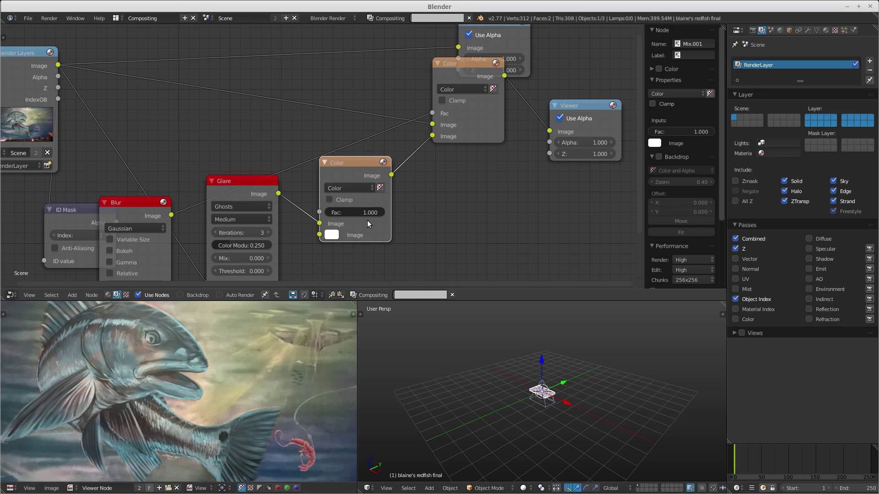
{"action": "left_click", "coordinate": [331, 234]}
{"action": "left_click", "coordinate": [354, 147]}
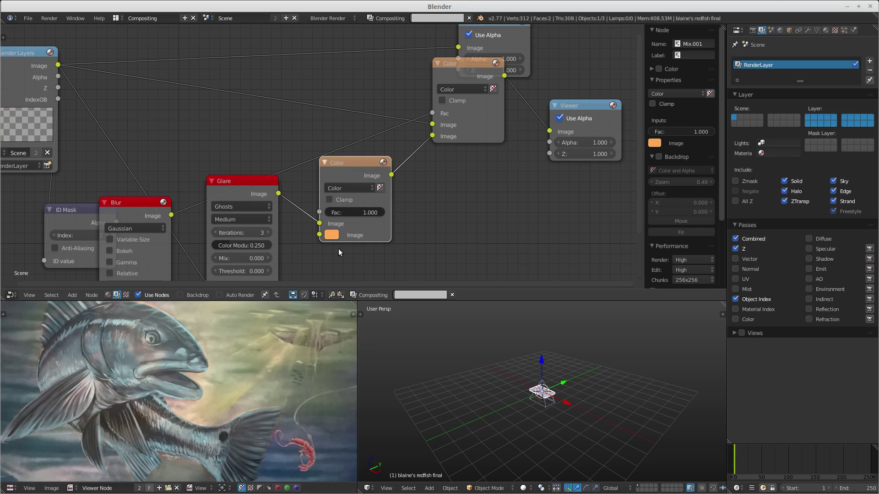
Rearrange the orange Color mix, Glare and ID Mask nodes for more spacing, and select the Blur node.
{"action": "left_click_drag", "start_coordinate": [348, 164], "coordinate": [357, 169]}
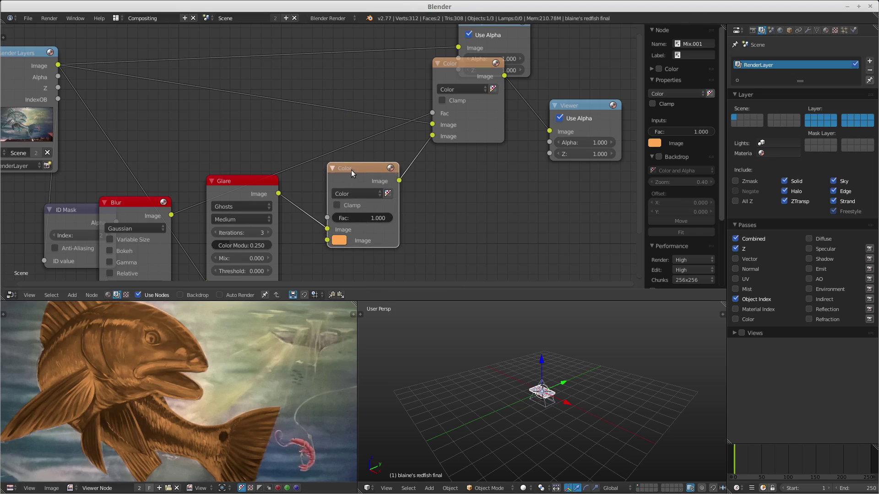
{"action": "left_click_drag", "start_coordinate": [350, 169], "coordinate": [352, 169]}
{"action": "left_click_drag", "start_coordinate": [244, 181], "coordinate": [257, 186]}
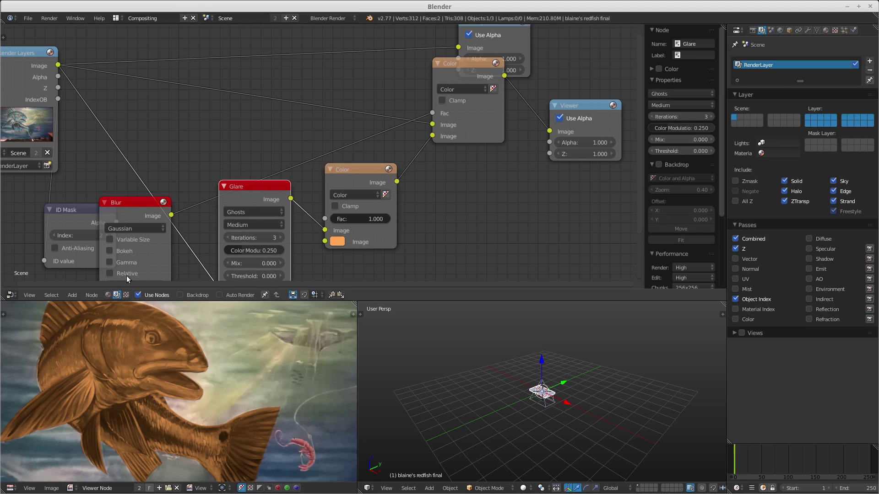
{"action": "middle_click_drag", "start_coordinate": [274, 349], "coordinate": [255, 392]}
{"action": "middle_click_drag", "start_coordinate": [255, 391], "coordinate": [238, 374]}
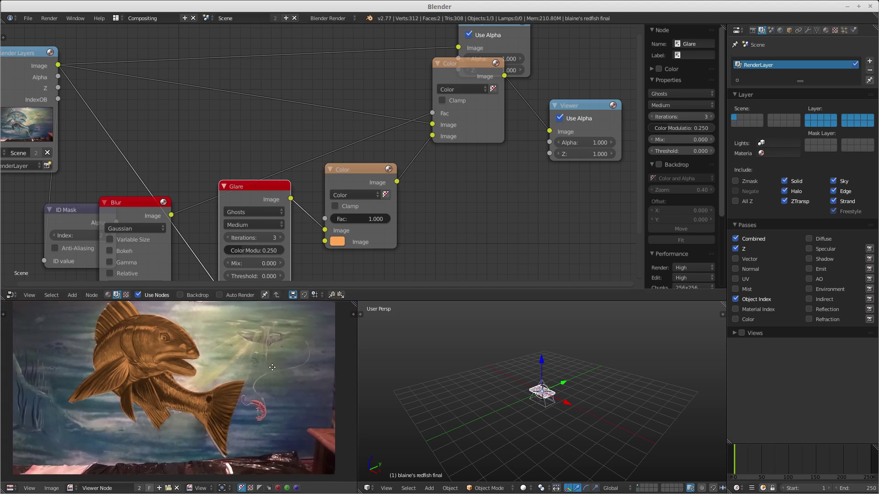
{"action": "left_click_drag", "start_coordinate": [56, 212], "coordinate": [42, 208]}
{"action": "left_click", "coordinate": [133, 205]}
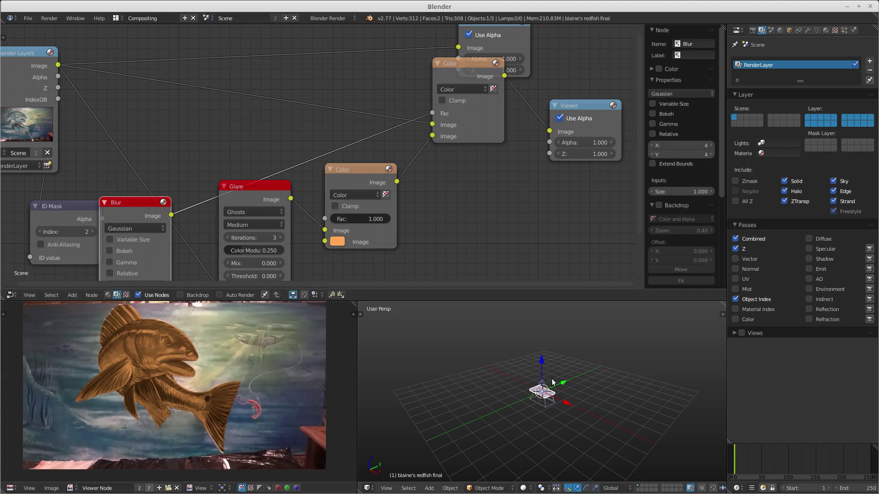
Switch the 3D viewport shading to Texture to show the painting up close.
{"action": "middle_click_drag", "start_coordinate": [589, 382], "coordinate": [604, 370]}
{"action": "left_click", "coordinate": [530, 489]}
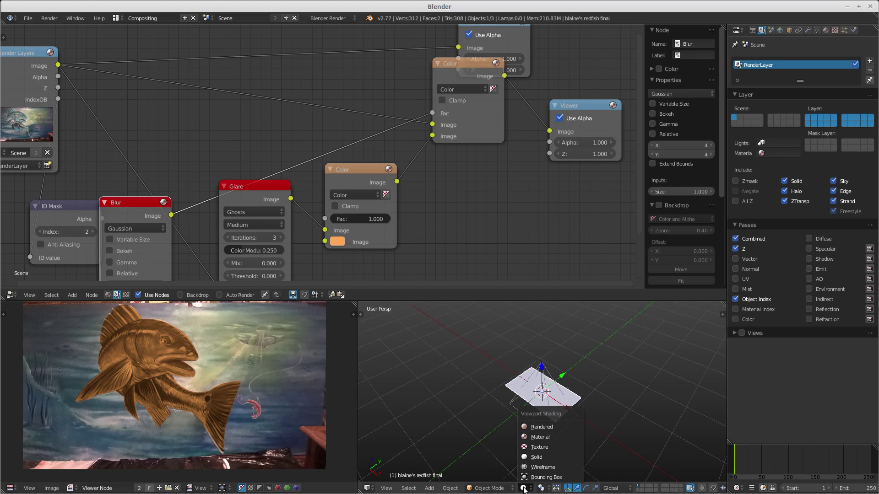
{"action": "left_click", "coordinate": [537, 449]}
{"action": "scroll", "coordinate": [620, 386], "scroll_direction": "up", "scroll_amount": 6}
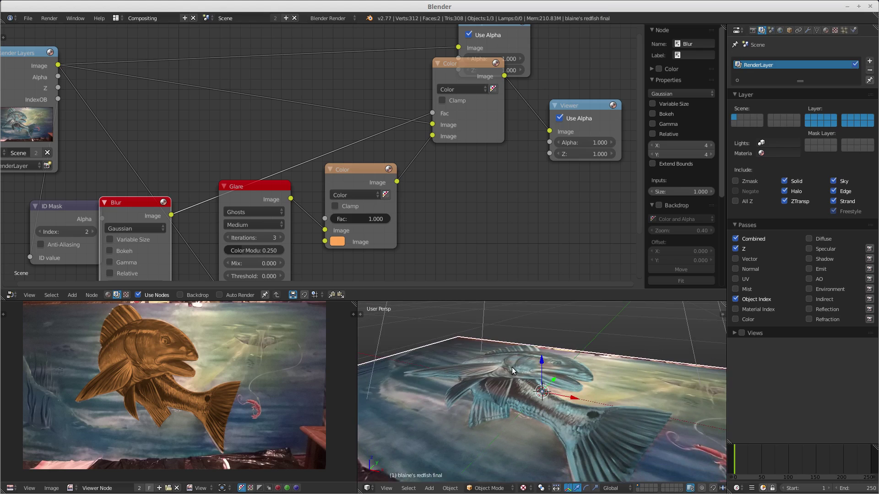
Move the msk_fish plane along the X axis, away from the fish in the background painting, and render the scene.
{"action": "right_click", "coordinate": [512, 367]}
{"action": "middle_click_drag", "start_coordinate": [556, 384], "coordinate": [541, 407]}
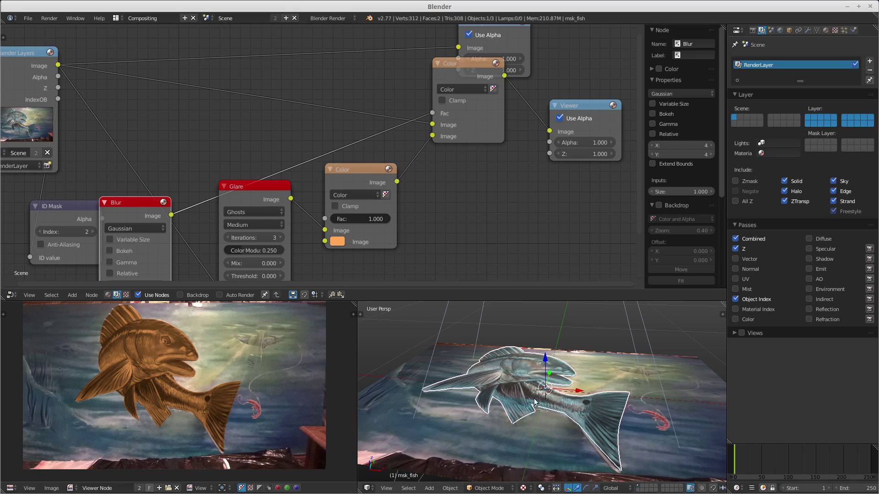
{"action": "left_click_drag", "start_coordinate": [577, 393], "coordinate": [610, 397]}
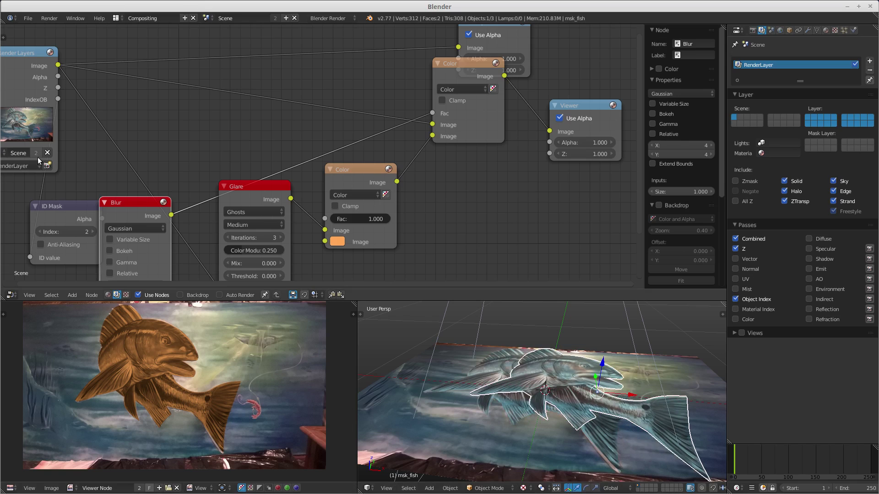
{"action": "key", "text": "F12"}
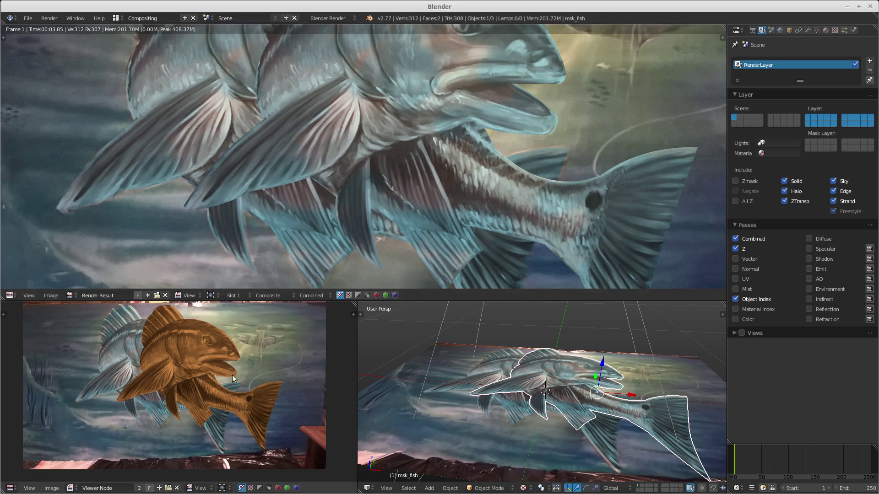
Display the Viewer Node image instead of the Render Result in the large image editor, with both fish in view.
{"action": "middle_click_drag", "start_coordinate": [232, 385], "coordinate": [244, 390]}
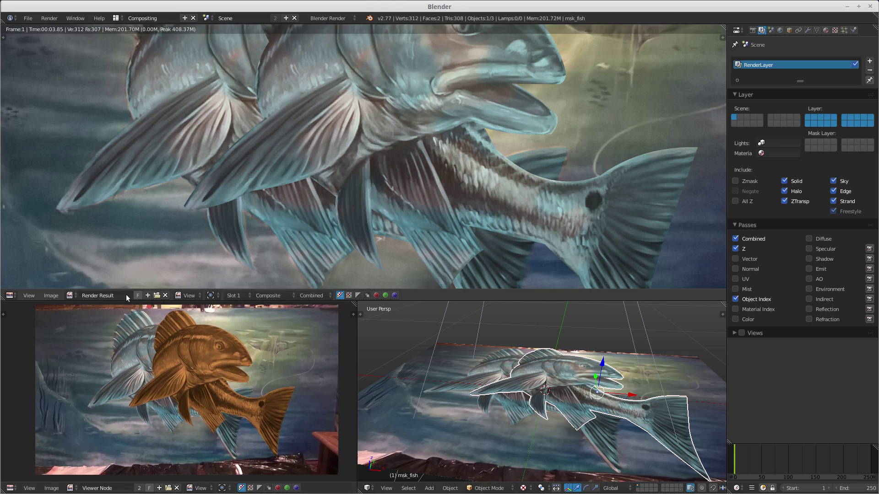
{"action": "left_click", "coordinate": [71, 298]}
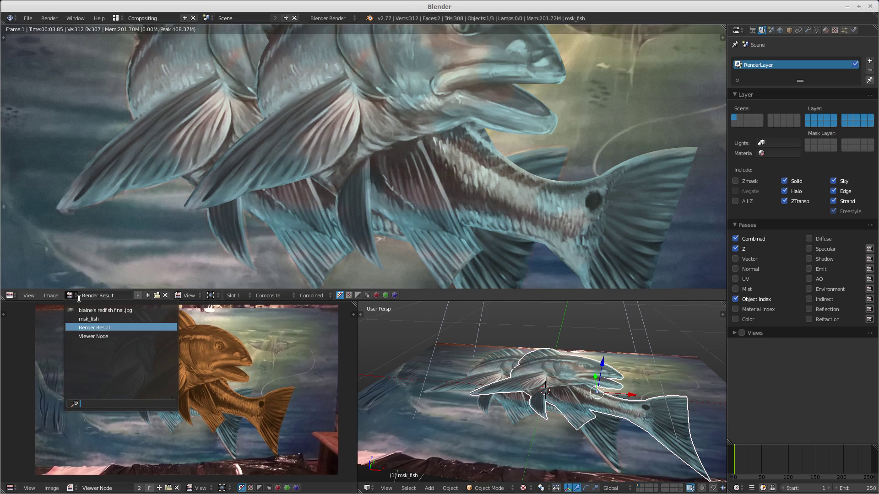
{"action": "left_click", "coordinate": [94, 328]}
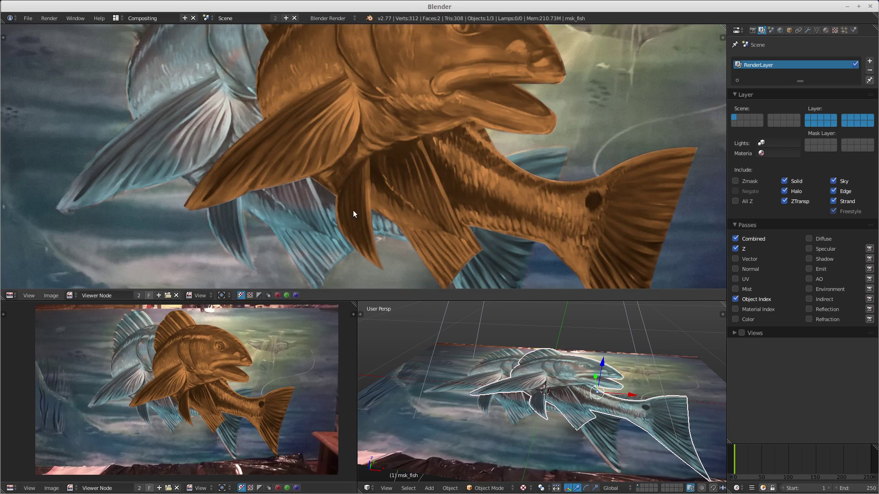
{"action": "scroll", "coordinate": [353, 210], "scroll_direction": "down", "scroll_amount": 3}
{"action": "scroll", "coordinate": [402, 231], "scroll_direction": "up", "scroll_amount": 1}
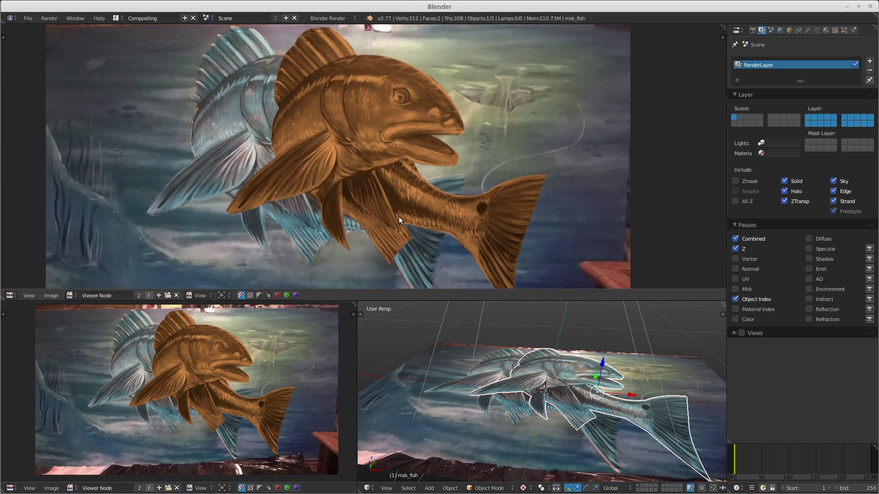